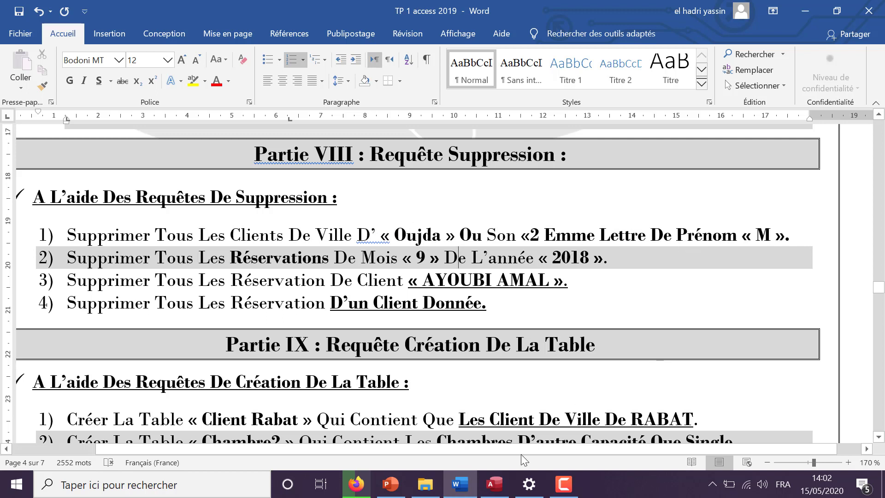
After reviewing the Partie VIII exercises in Word, return to the Gestion Hôtel database in Access
left_click(497, 487)
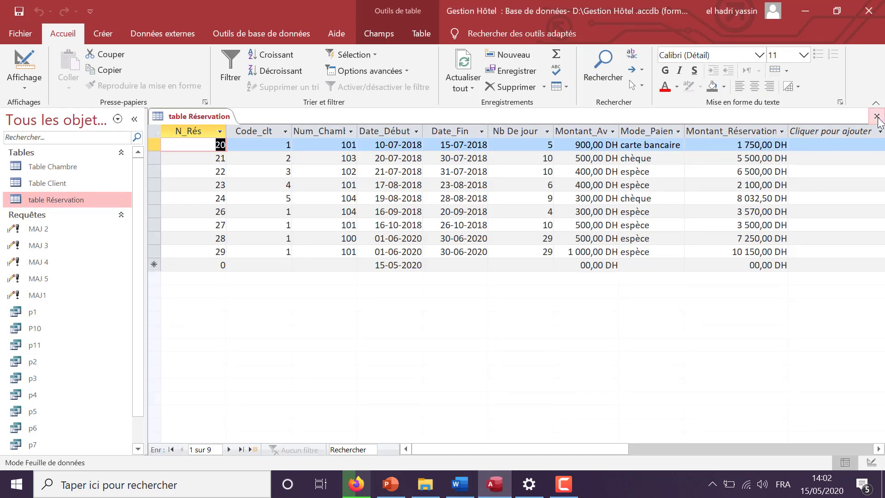
Close the Réservation table and minimize everything to show the desktop
left_click(878, 115)
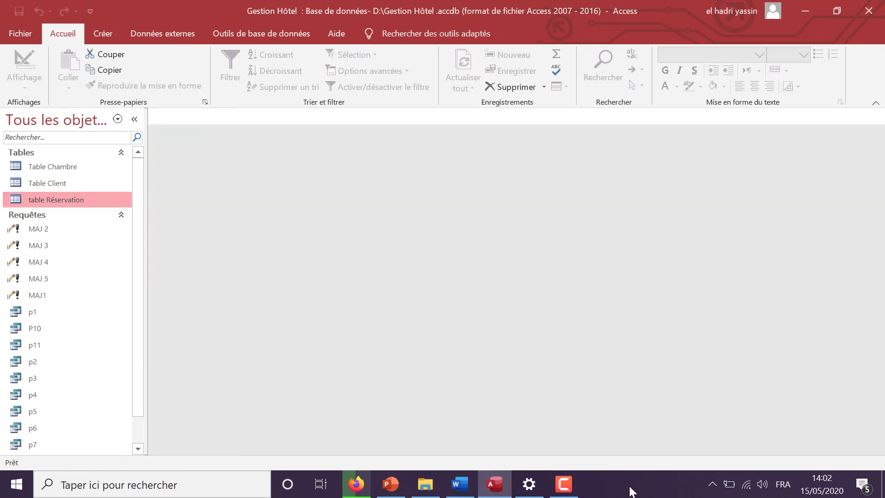
right_click(633, 492)
left_click(667, 396)
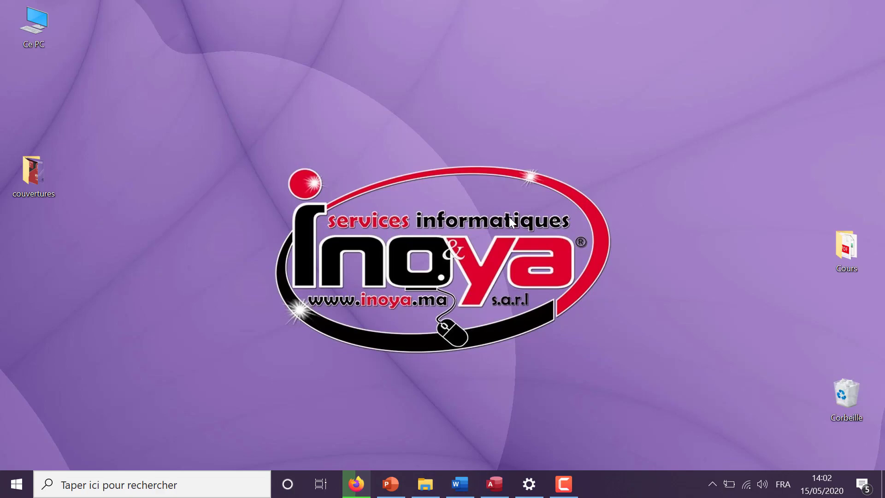
Change Windows display scaling from 150% to 175% and close Settings
right_click(510, 217)
left_click(539, 382)
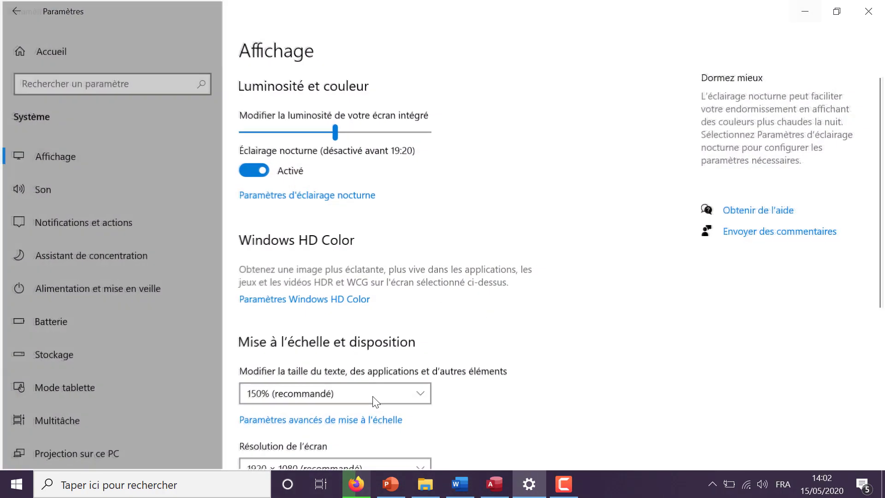
left_click(361, 391)
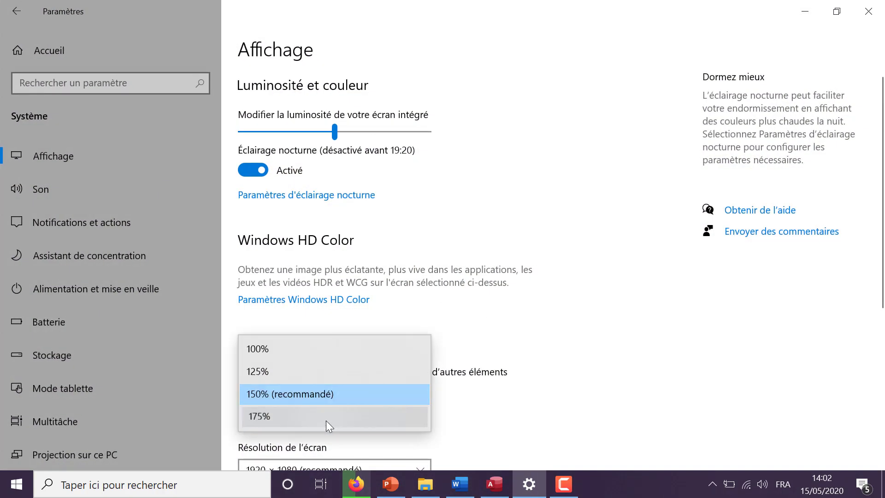
left_click(326, 420)
left_click(867, 13)
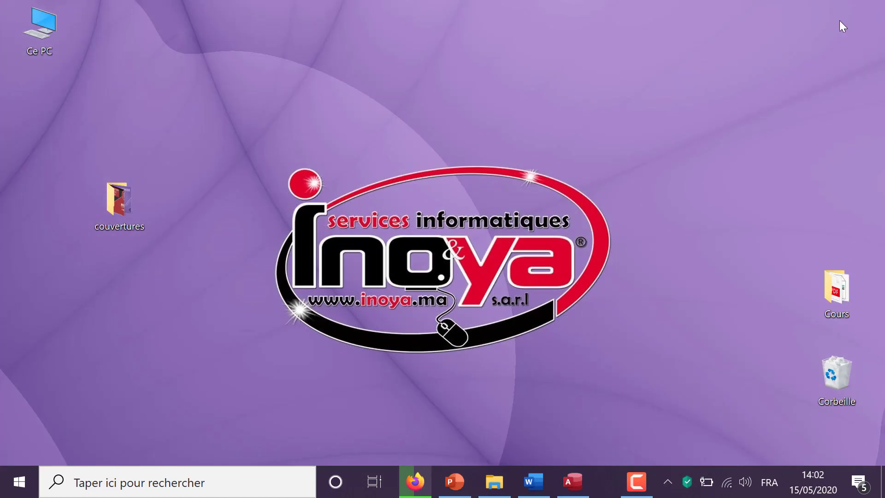
Create a new design-view query on Table Client and make it a Suppression query
left_click(574, 482)
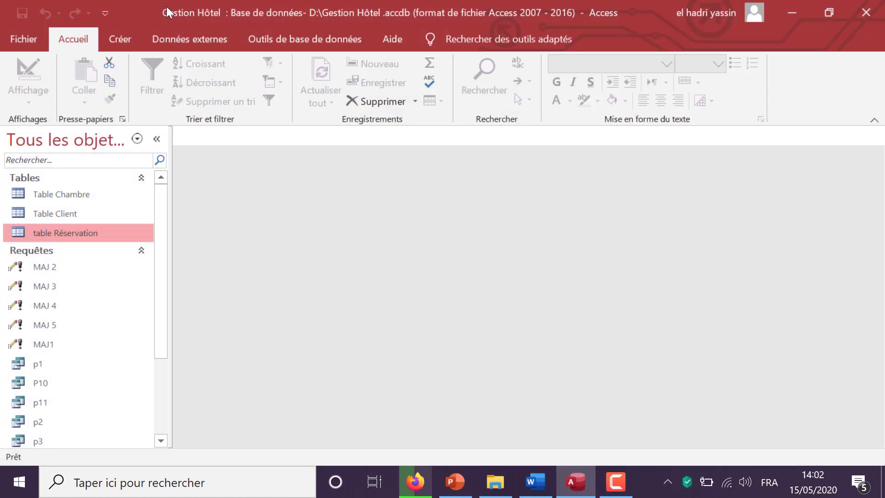
left_click(115, 40)
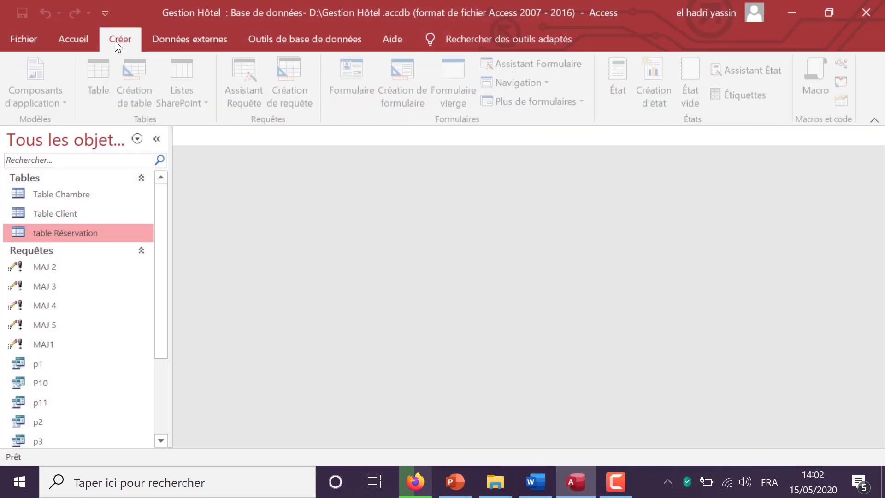
left_click(293, 93)
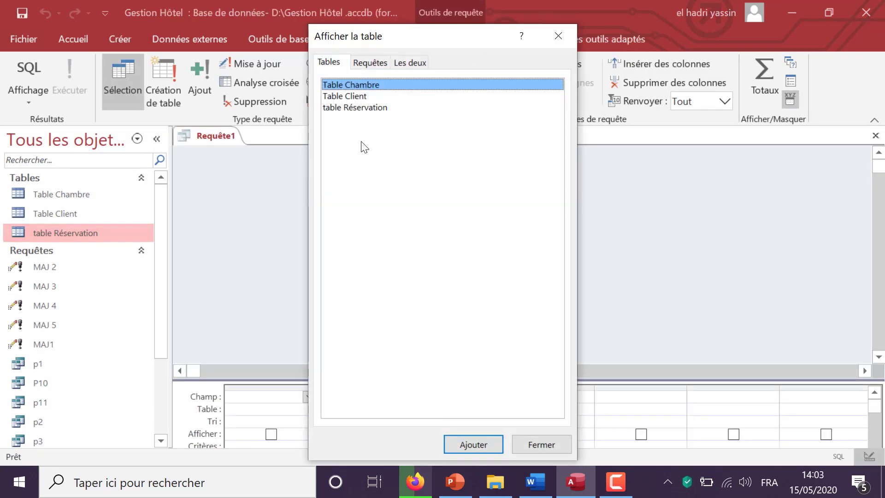
double_click(358, 97)
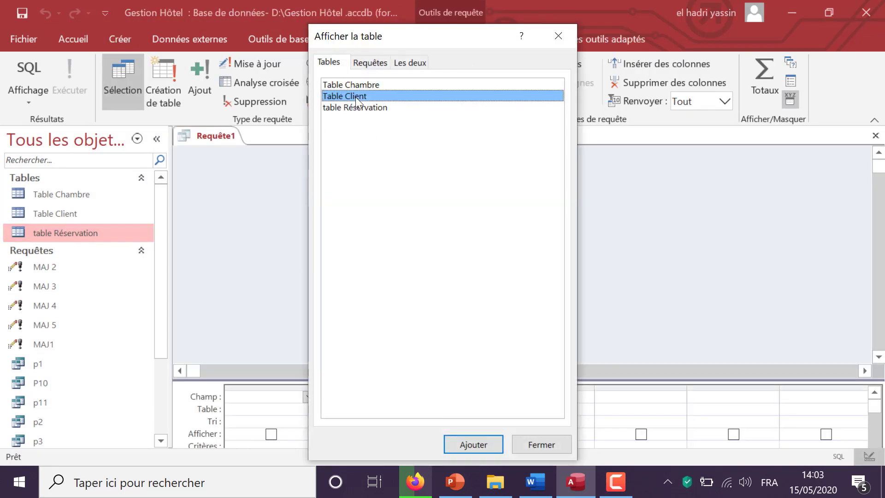
left_click(561, 38)
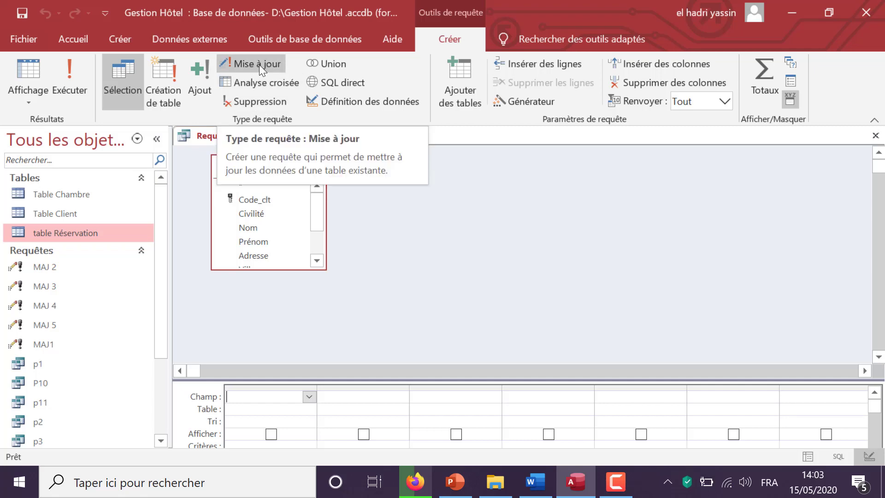
left_click(267, 103)
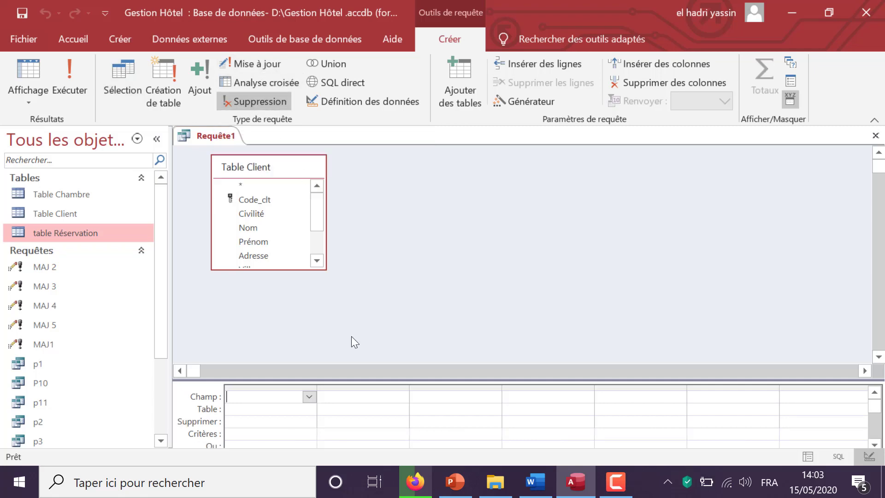
Enlarge the design grid and add Table Client.* to the delete query
left_click_drag(328, 379, 328, 347)
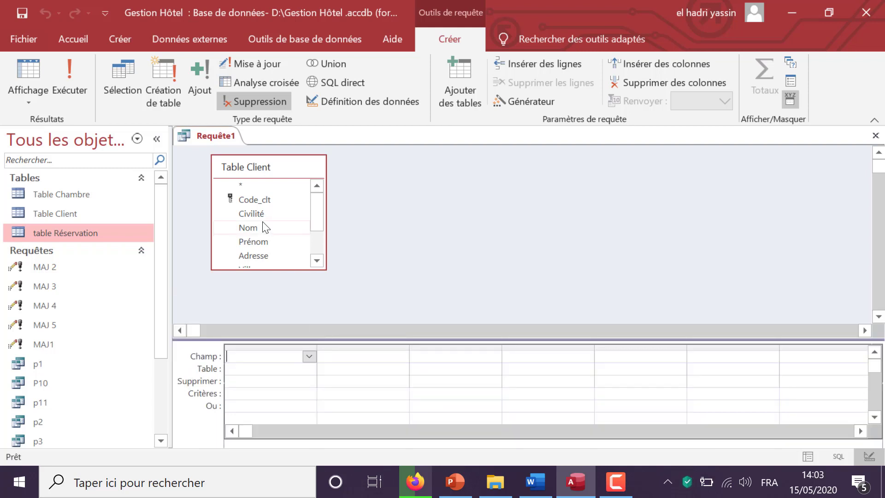
left_click(248, 185)
double_click(248, 185)
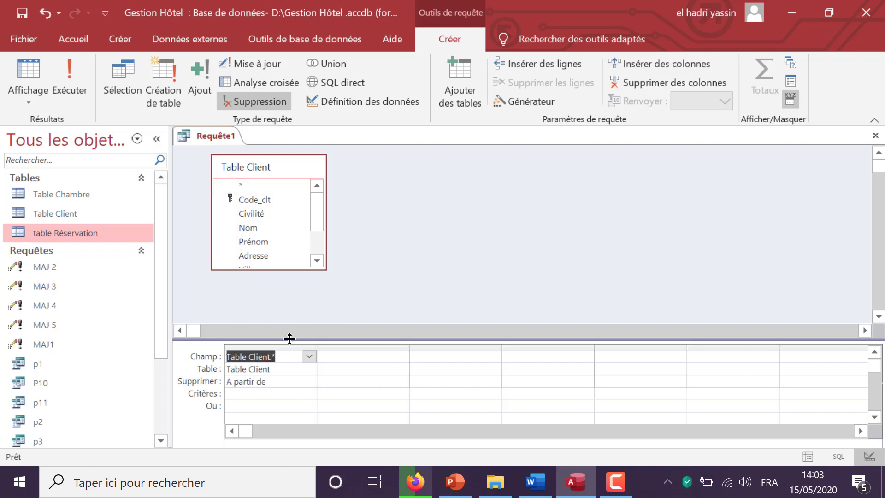
left_click_drag(287, 324, 288, 309)
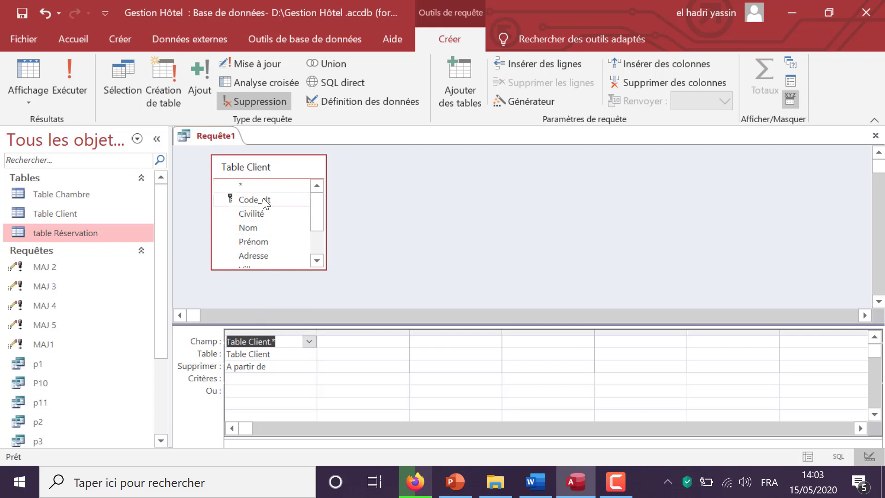
Add Ville with criterion "Oujda", then bring up the Word exercise sheet
left_click_drag(314, 217, 316, 238)
double_click(277, 249)
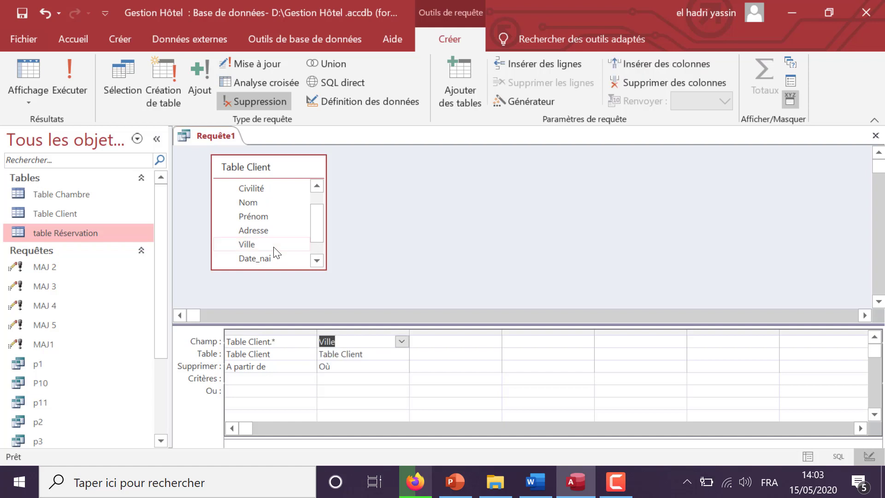
left_click(350, 381)
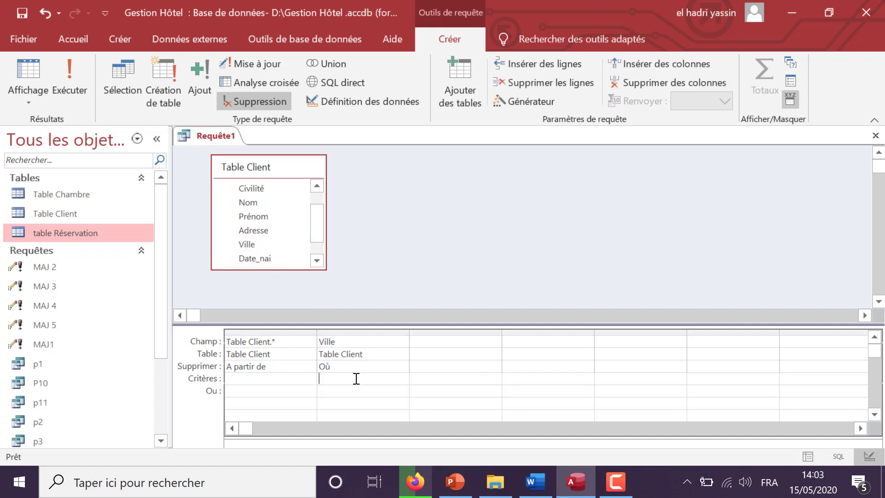
type("Oujda")
left_click(388, 387)
left_click(531, 486)
scroll(627, 286, "up", 5)
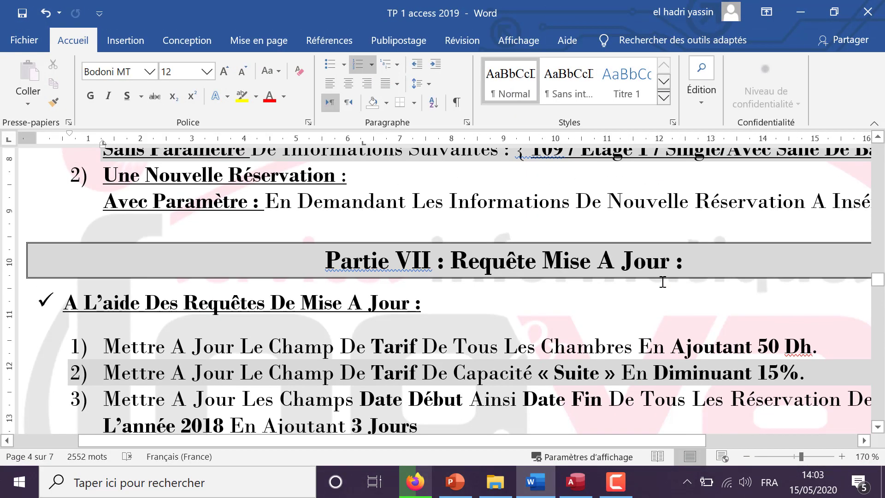
scroll(661, 282, "down", 10)
scroll(682, 246, "up", 1)
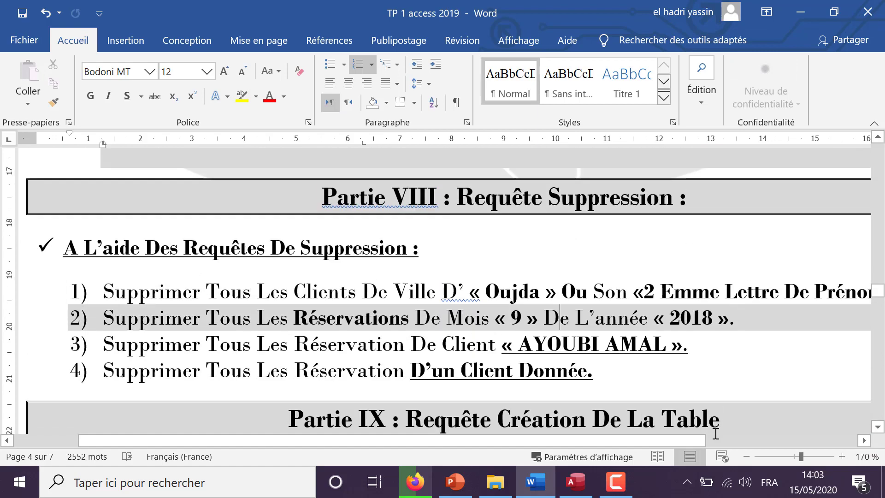
left_click_drag(670, 436, 745, 432)
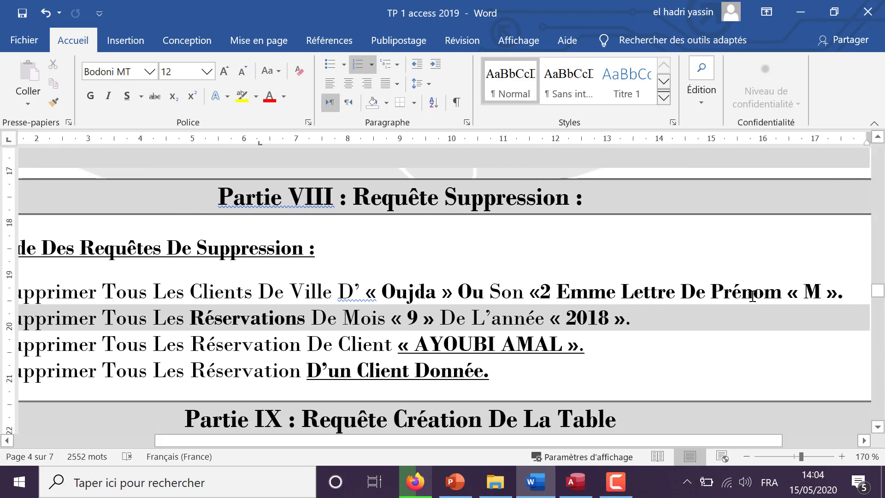
Add Prénom with Or-row criterion Comme "?M*" and run the query, which finds 3 rows
left_click(577, 490)
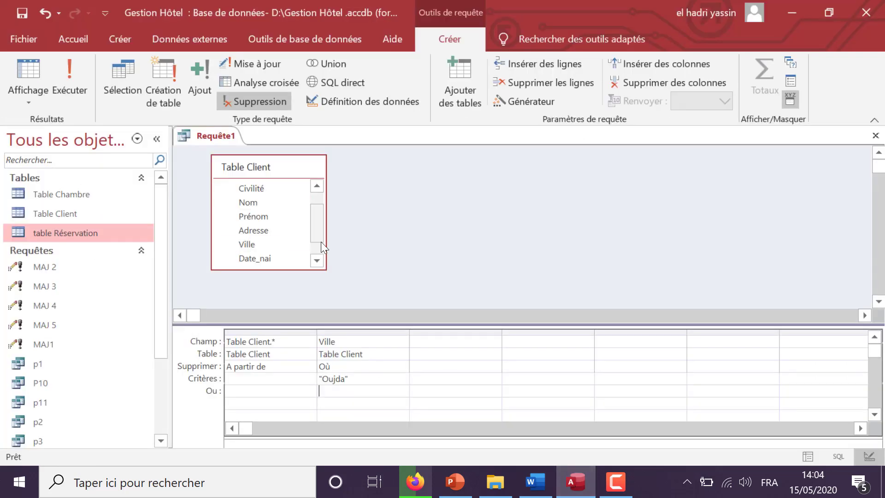
left_click_drag(260, 216, 427, 348)
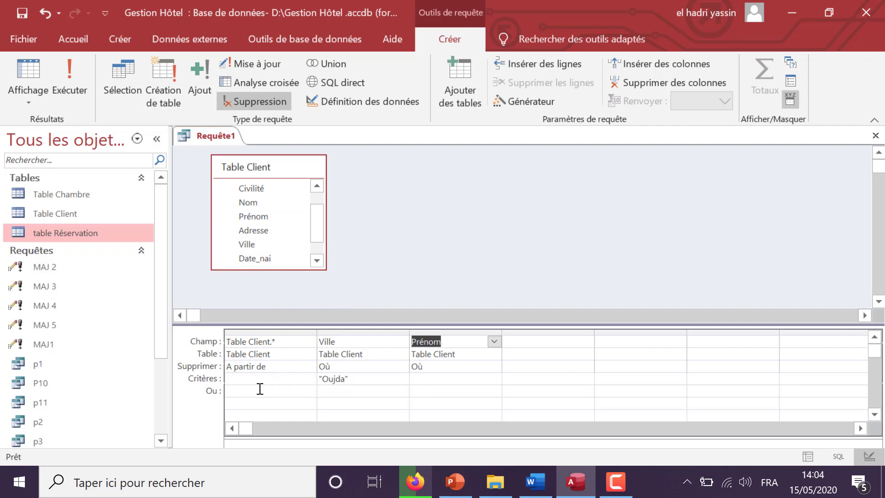
left_click(249, 379)
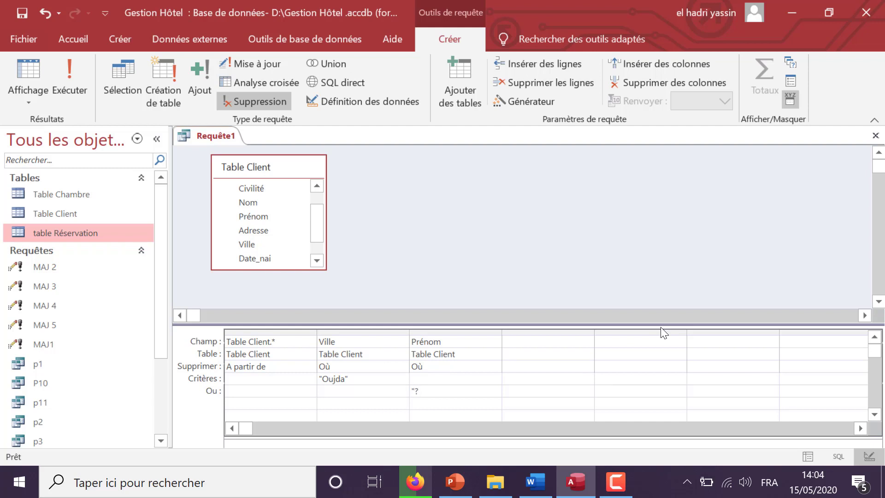
left_click(542, 482)
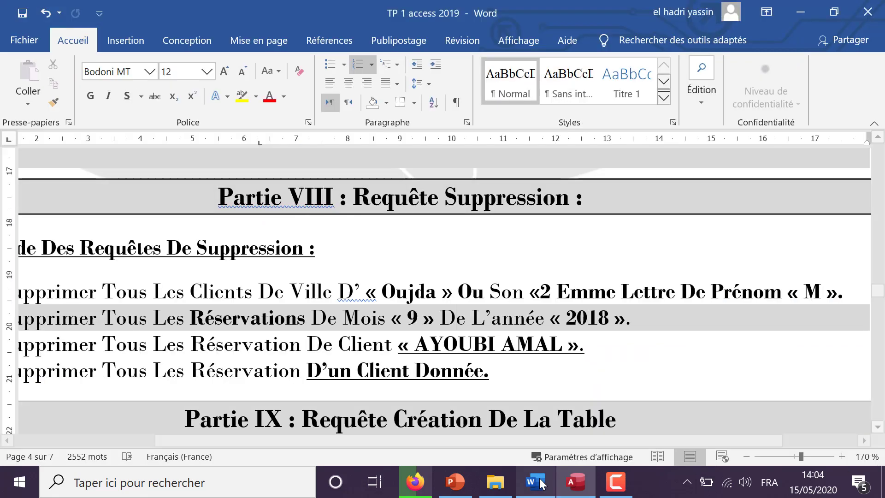
left_click(543, 482)
type("M*\"")
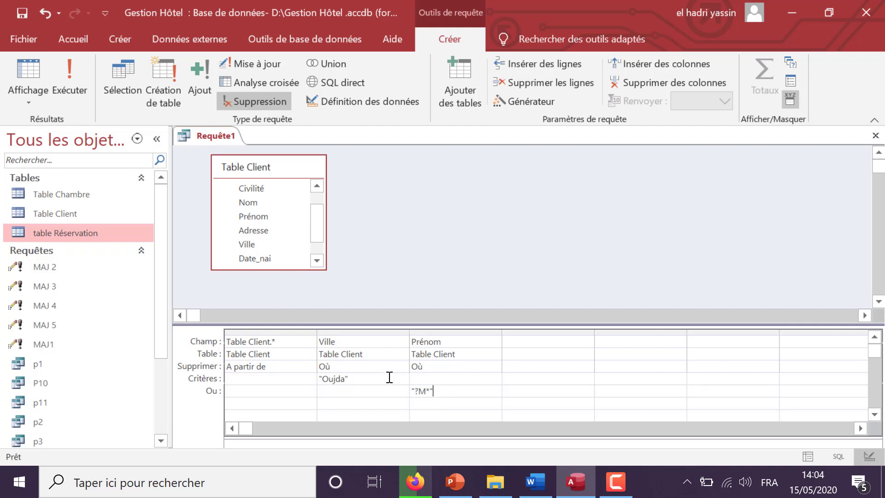
left_click(66, 78)
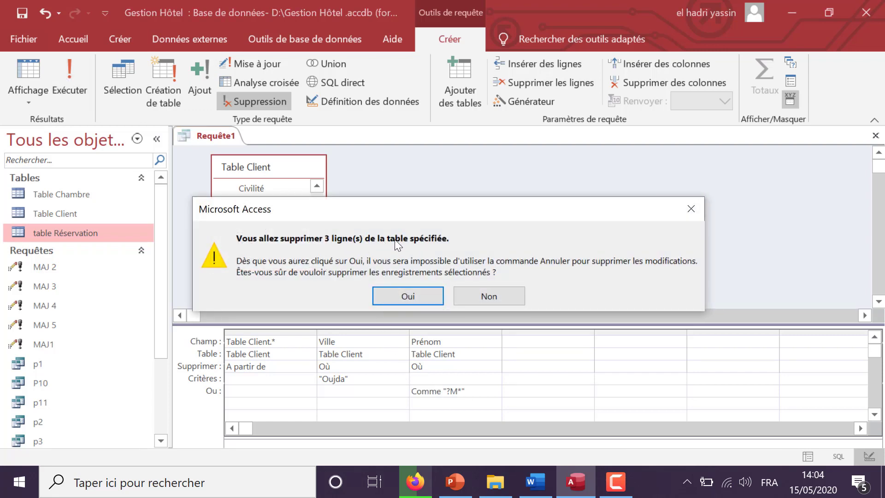
Cancel the 3-row deletion and open Table Client to check its 7 records
left_click(692, 209)
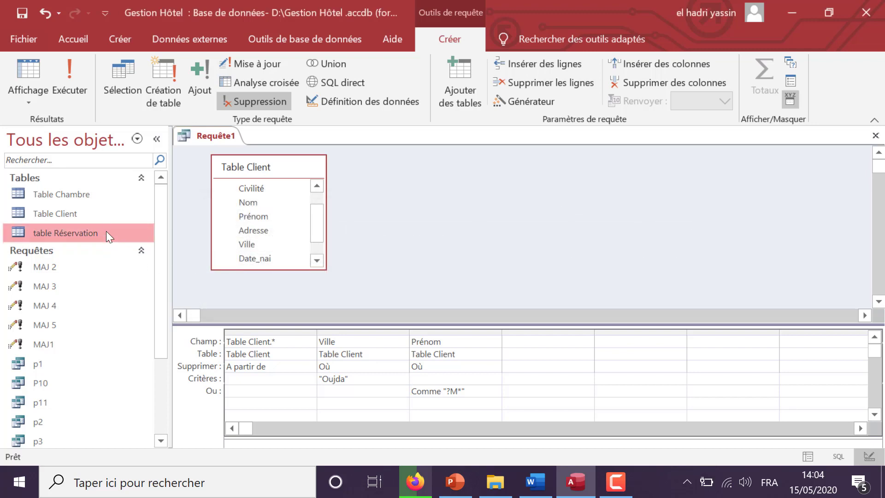
double_click(101, 216)
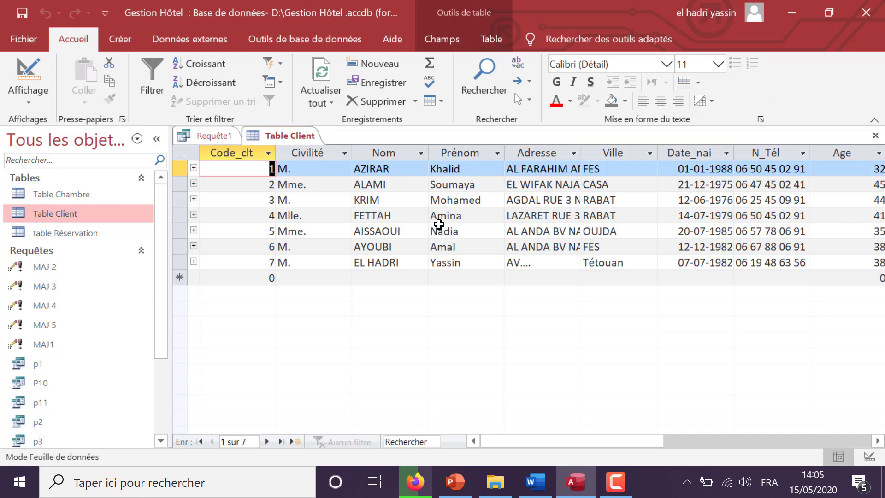
Move Comme "?M*" onto the Oujda criteria row and run the query, which deletes 0 rows
left_click(218, 136)
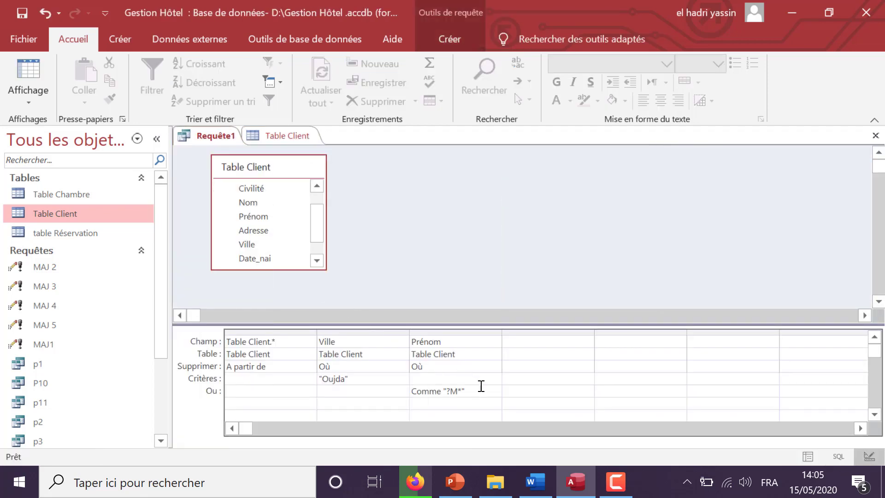
left_click_drag(474, 392, 402, 390)
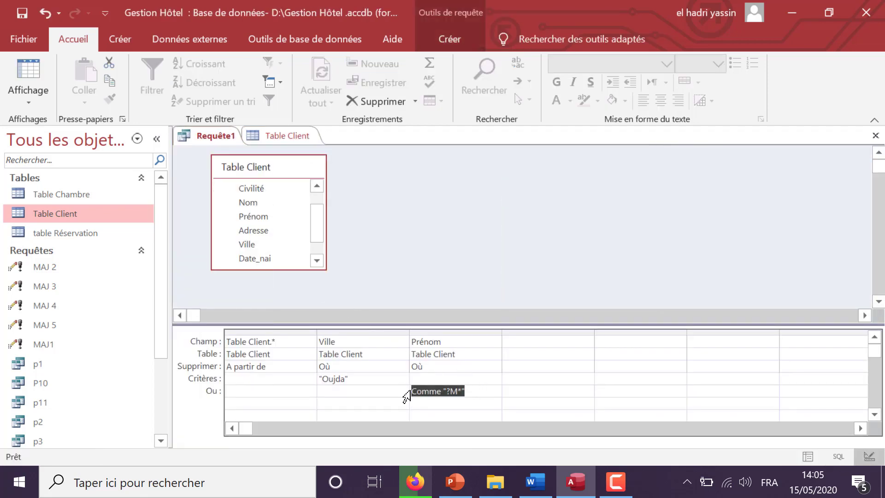
key("ctrl+x")
left_click(430, 377)
key("ctrl+v")
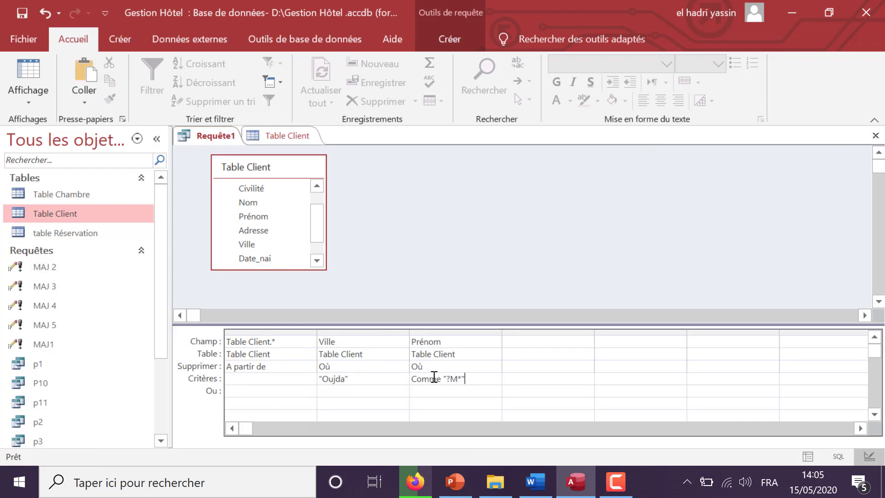
left_click(429, 42)
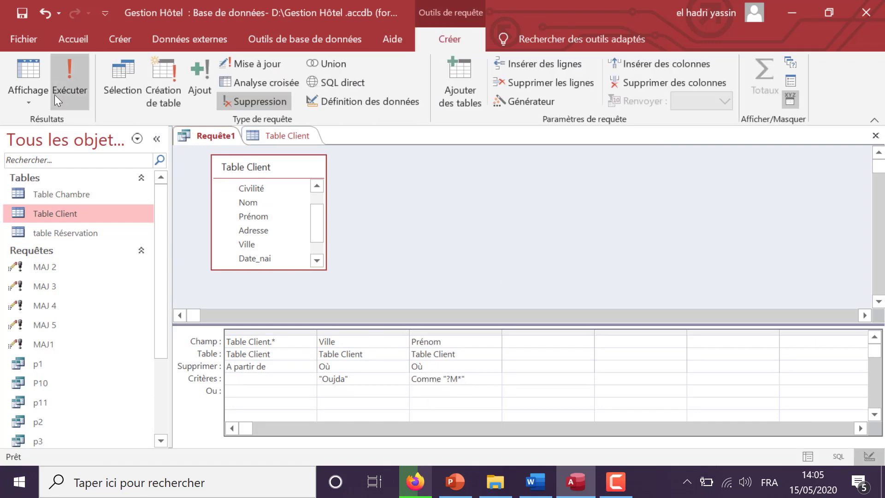
left_click(60, 85)
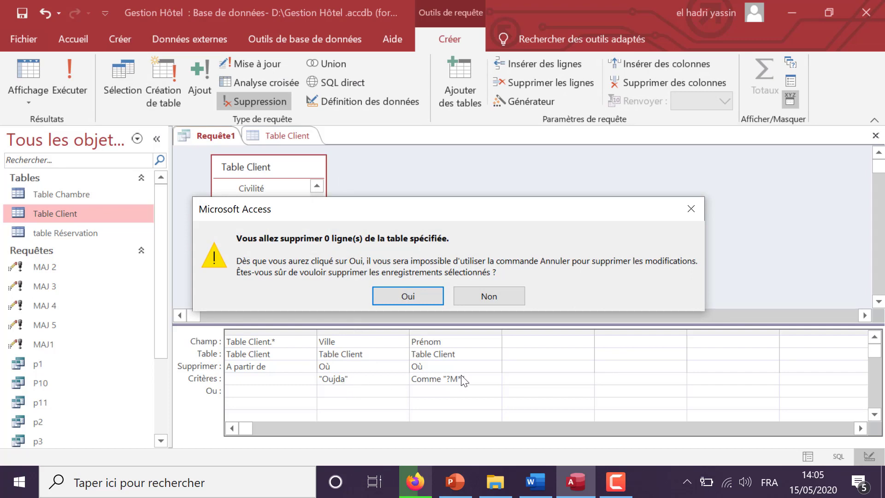
left_click(691, 208)
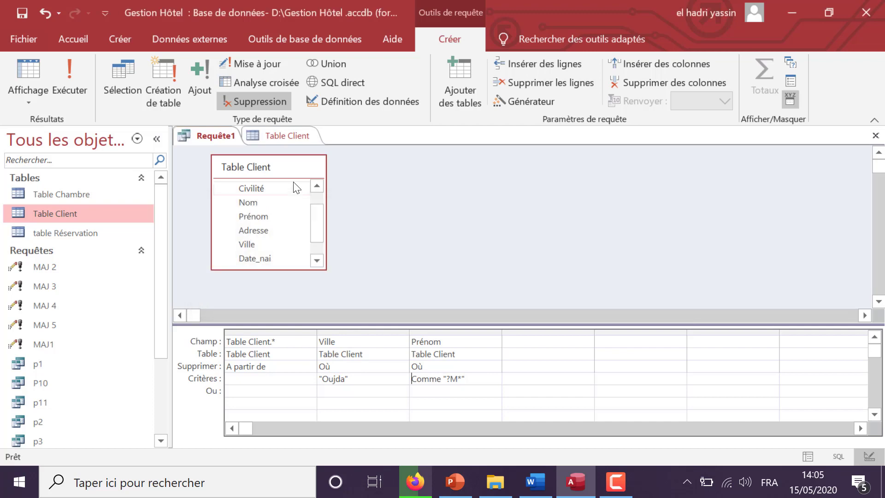
Check Table Client, then put the Prénom condition back on the Or row
left_click(277, 136)
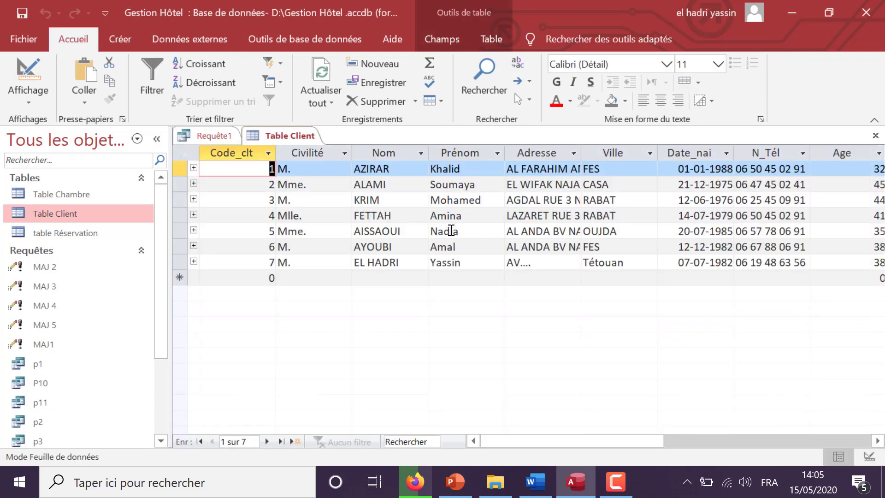
left_click(213, 136)
left_click_drag(476, 379, 389, 376)
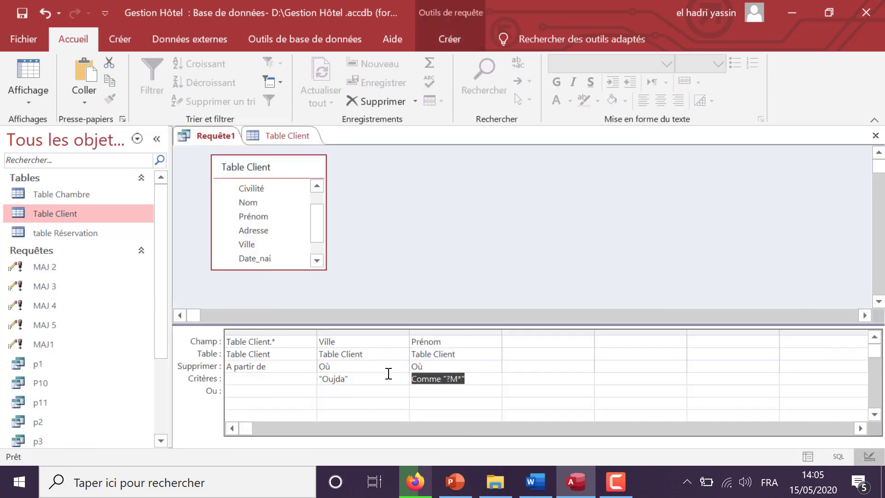
key("Delete")
key("ctrl+v")
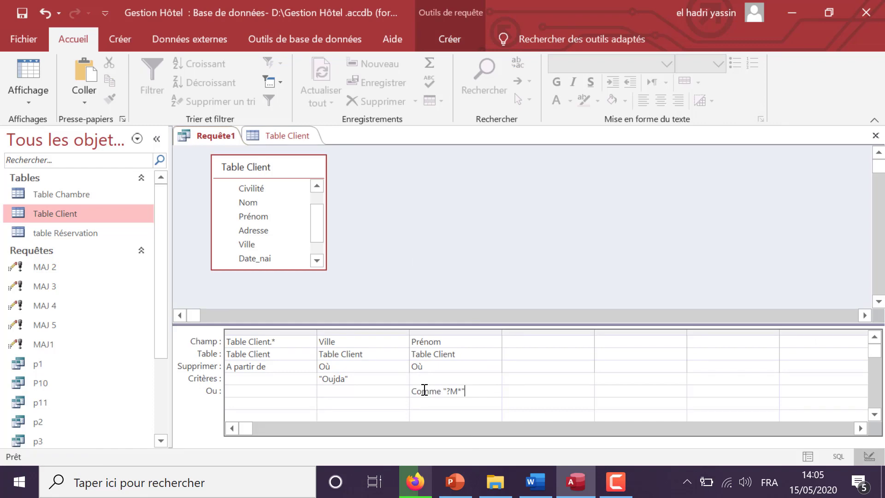
left_click(423, 38)
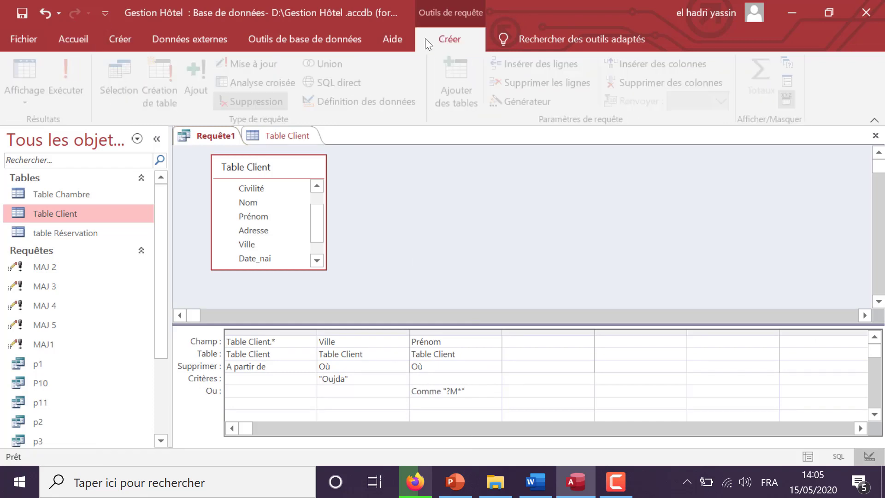
Run the query again, decline deleting the 3 clients, and save the query as Sup1
left_click(72, 79)
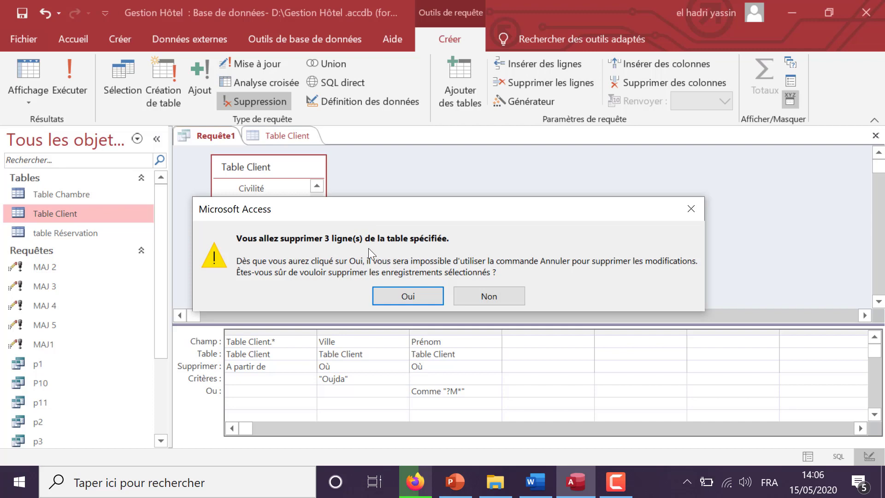
left_click(500, 292)
left_click(875, 135)
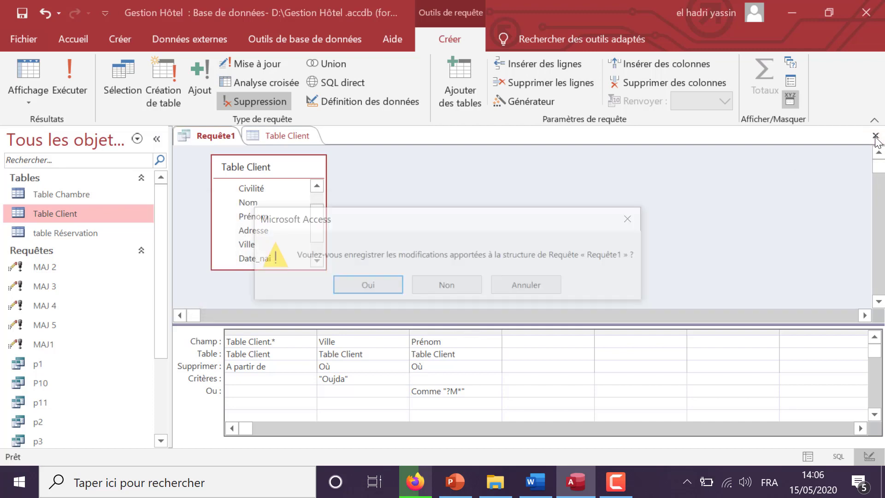
left_click(376, 289)
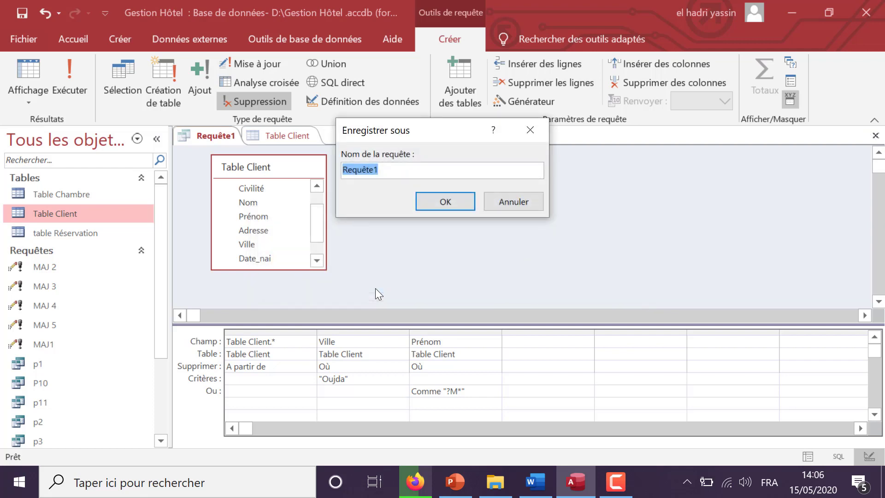
type("Su")
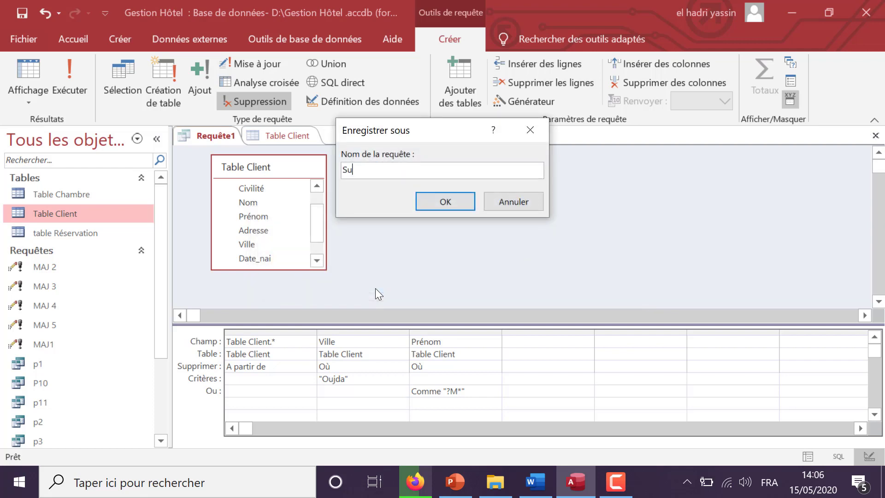
type("p1")
Confirm the Sup1 name, close Table Client, and check Sup1 in the navigation pane before switching to Word
key("Return")
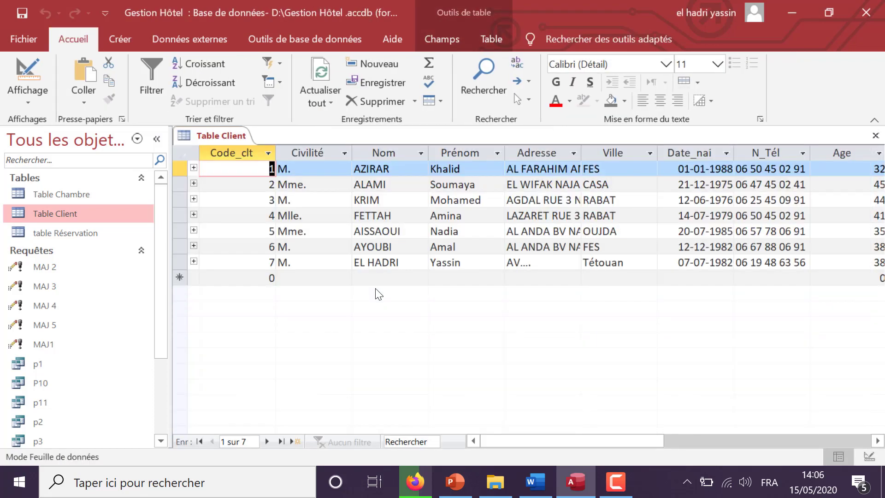
left_click(876, 135)
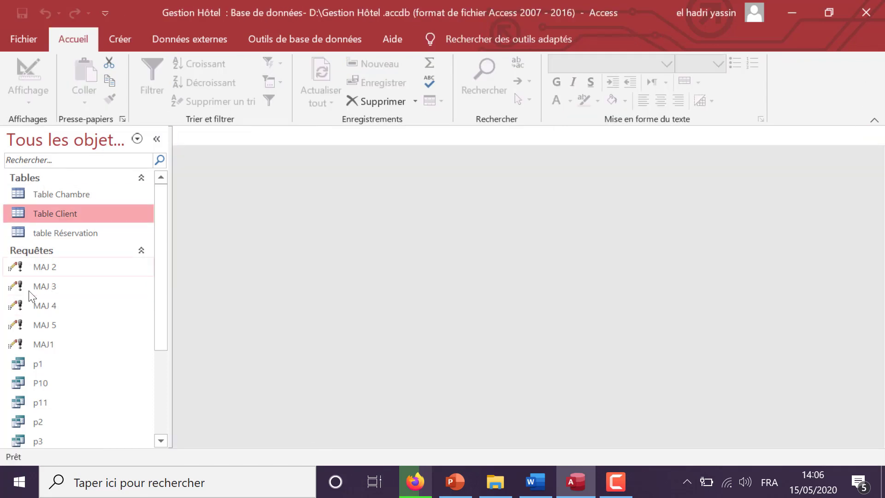
left_click_drag(158, 330, 162, 434)
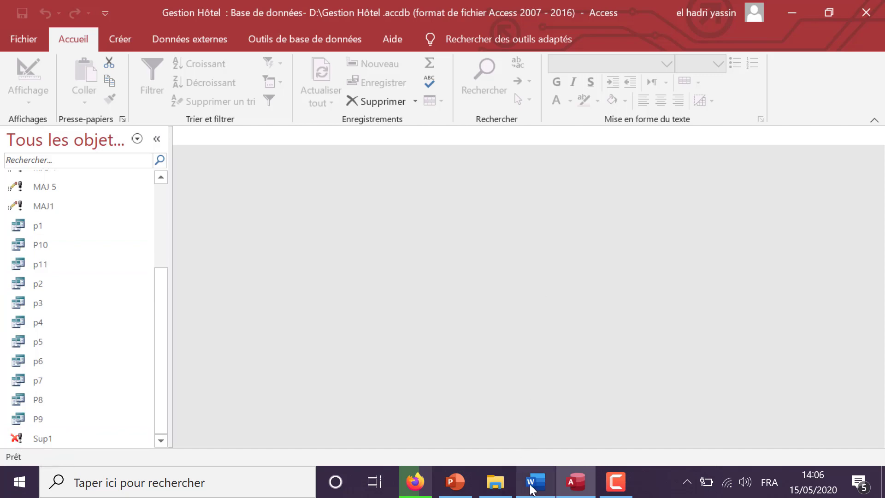
left_click(535, 484)
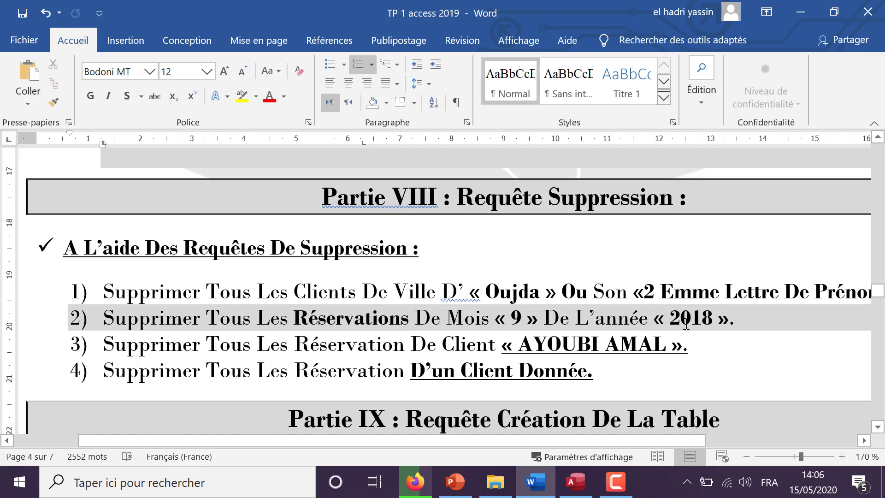
Return to the Gestion Hôtel database after reading the task to delete month-9 2018 reservations
left_click(553, 438)
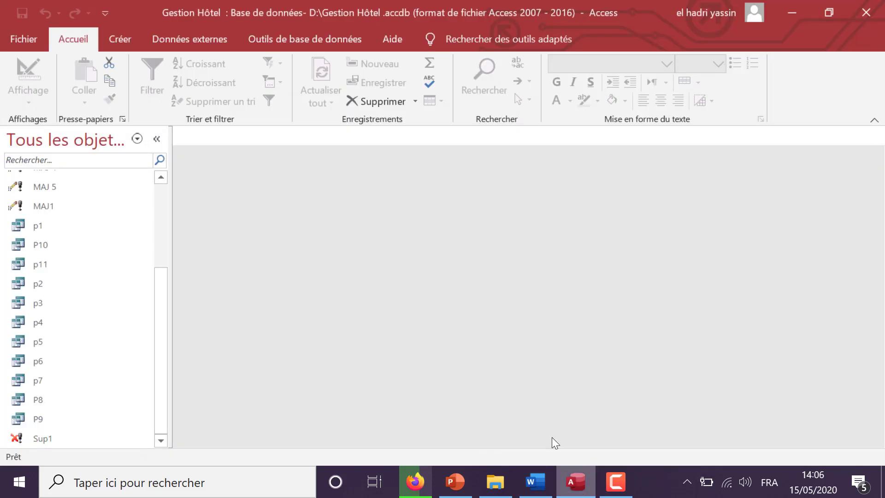
Start a new query design on table Réservation
left_click(121, 40)
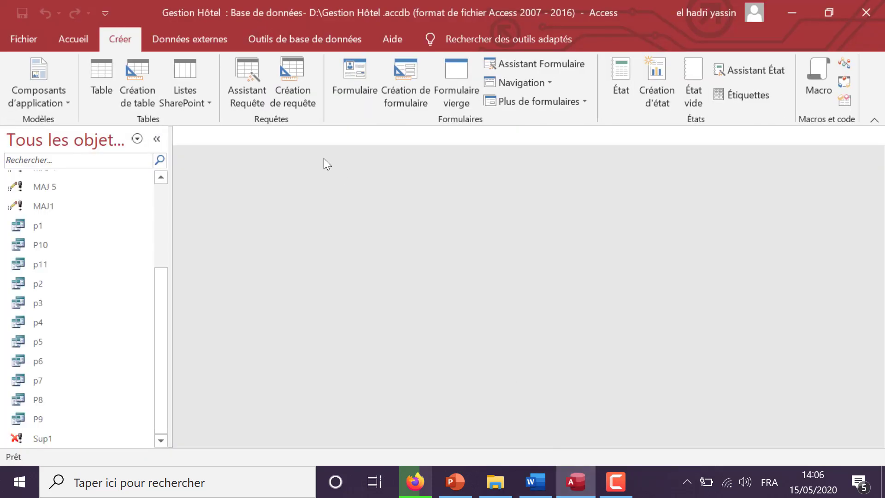
left_click(306, 98)
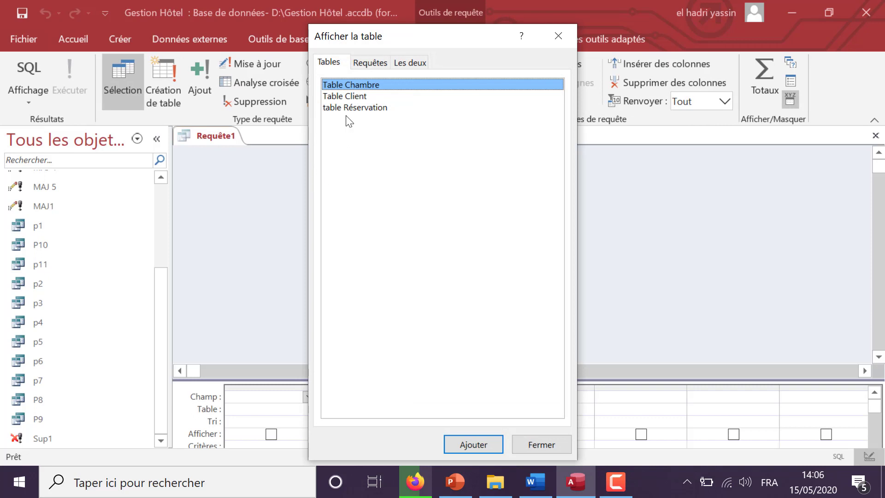
double_click(355, 109)
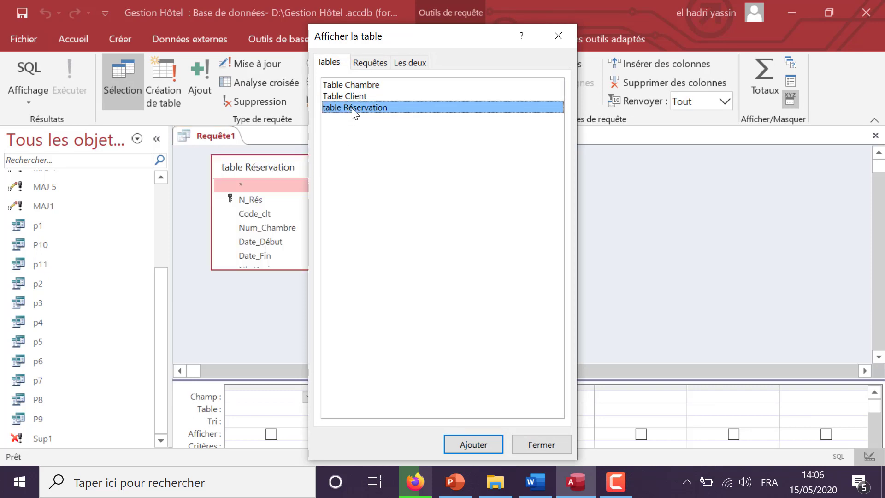
left_click(558, 36)
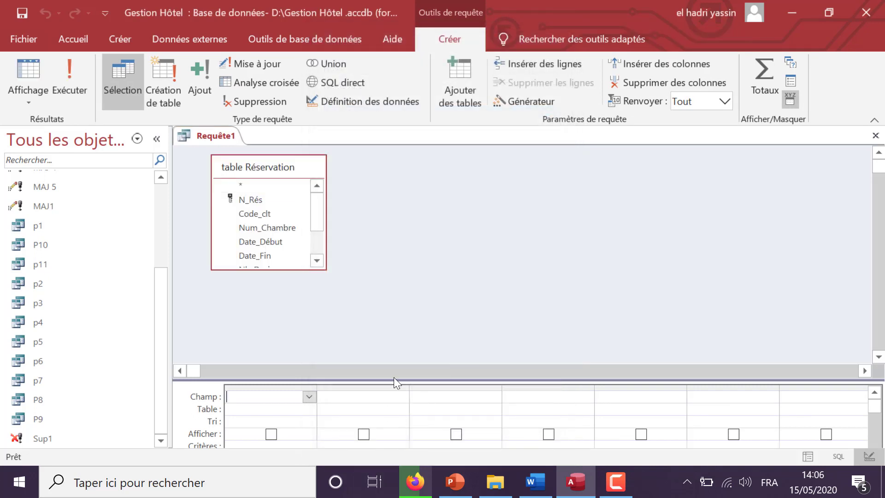
left_click_drag(394, 377, 395, 322)
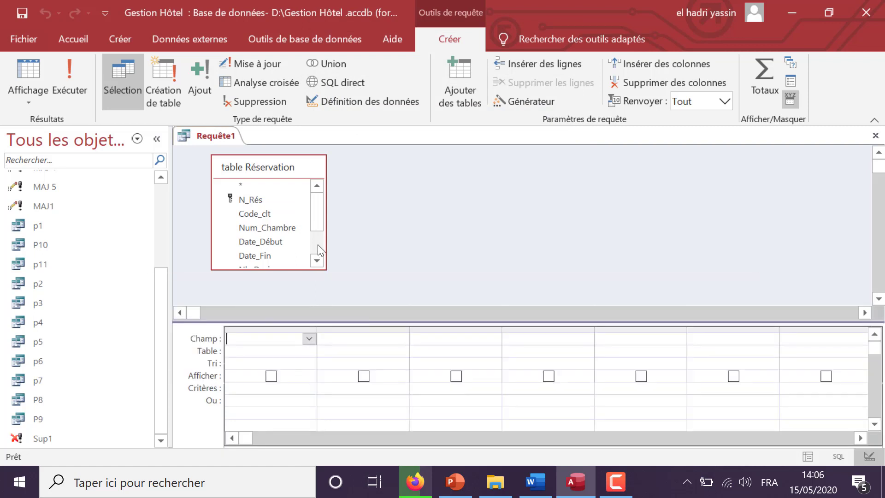
Add all Réservation fields (Réservation.*) plus Date_Début twice to the grid
double_click(271, 186)
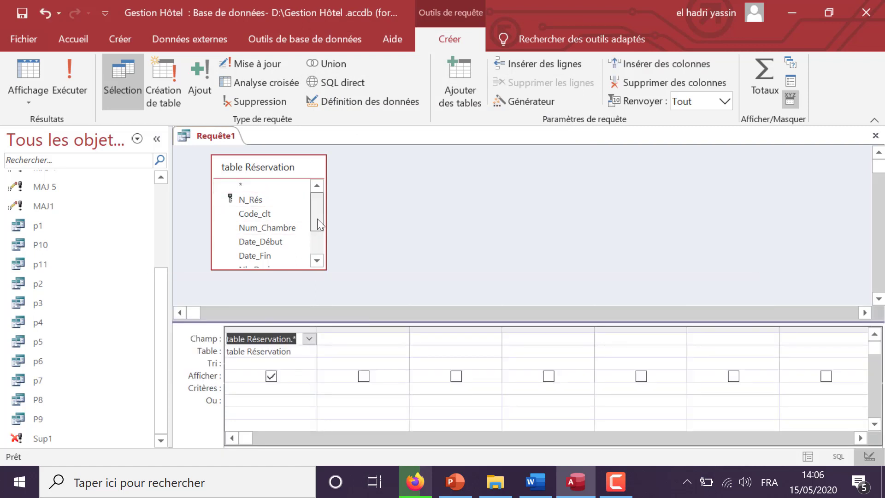
scroll(318, 224, "down", 1)
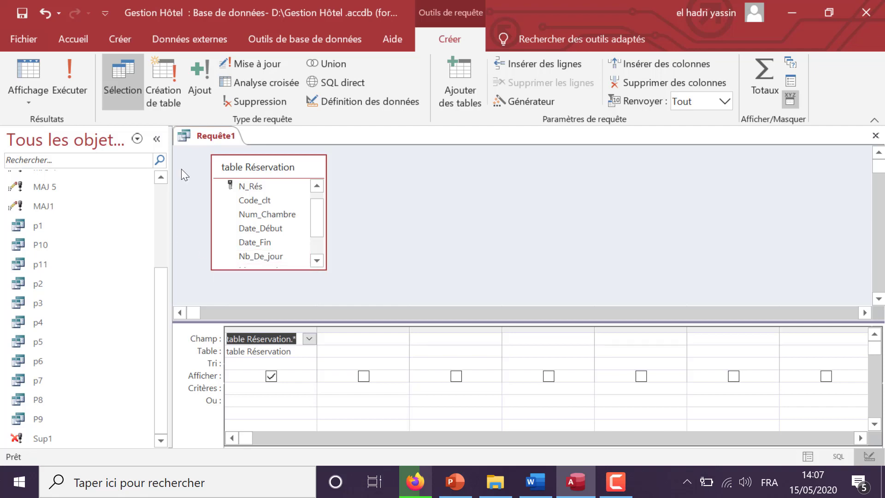
double_click(258, 229)
double_click(258, 229)
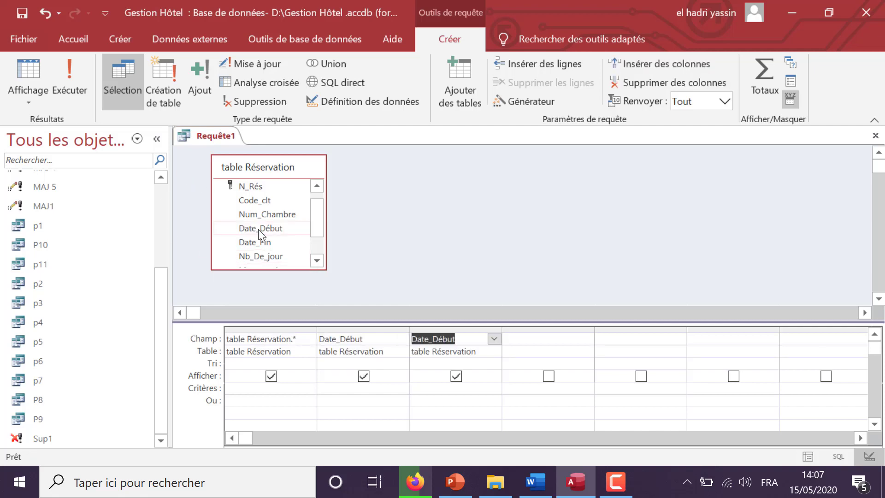
Change column 2 to Année([Date_Début]) with the criterion 2018
left_click(328, 334)
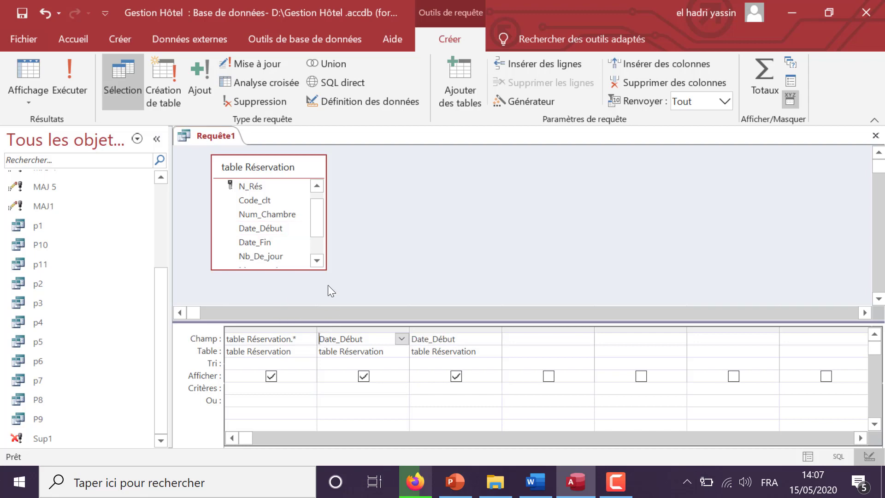
type("Année(")
key("End")
type(")")
left_click(350, 391)
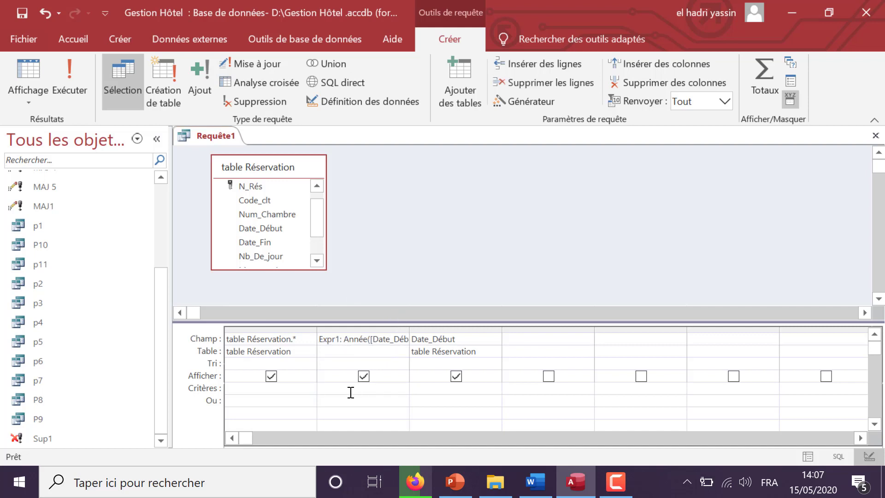
type("2018")
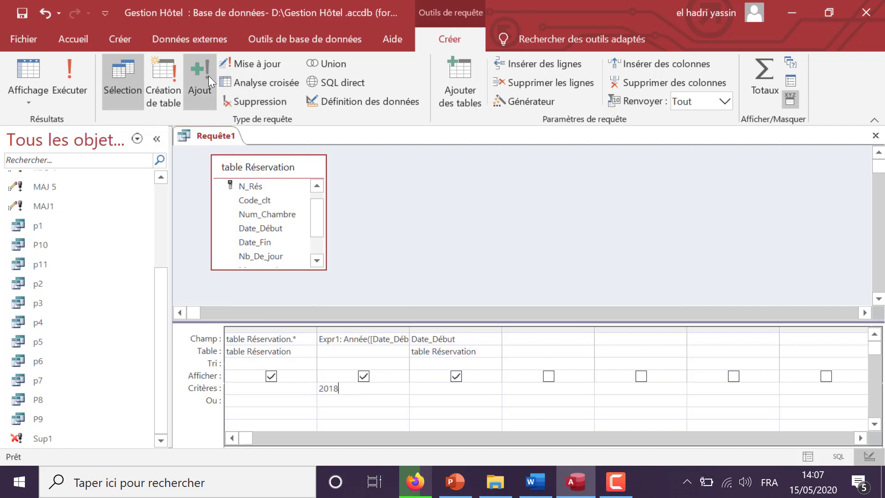
Make it a delete query and set column 3 to Mois([Date_Début]) with criterion 9
left_click(252, 104)
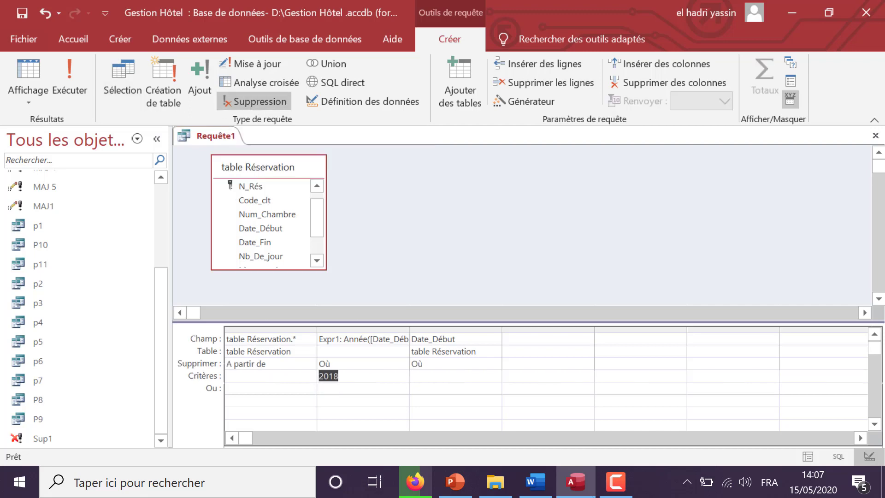
left_click(413, 339)
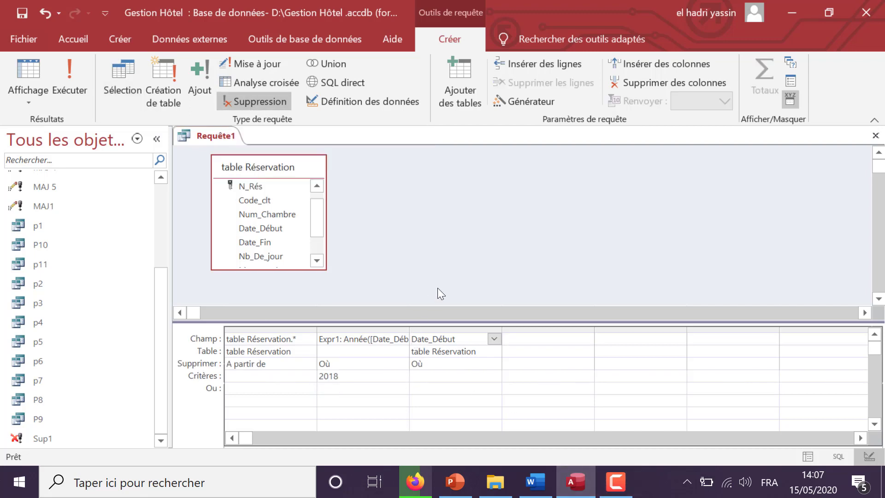
type("Mois(")
left_click(483, 340)
type(")")
left_click(451, 377)
type("9")
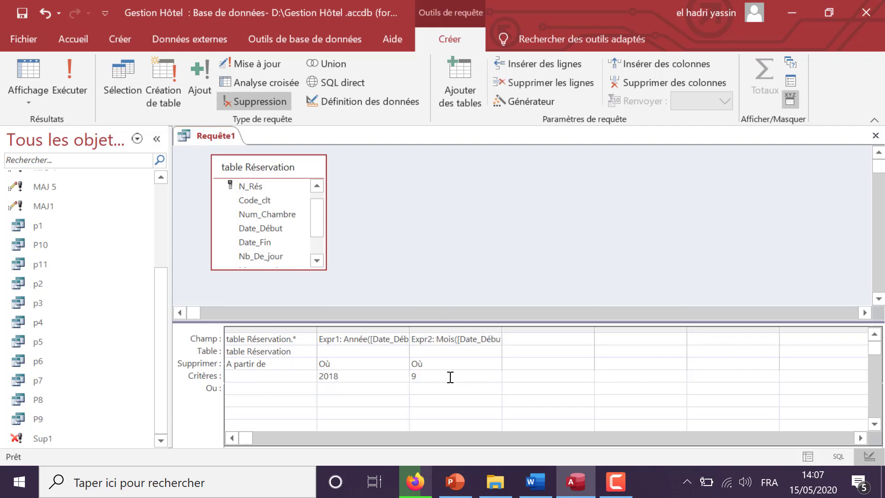
Run the delete query and decline deleting the one matching row
left_click(68, 93)
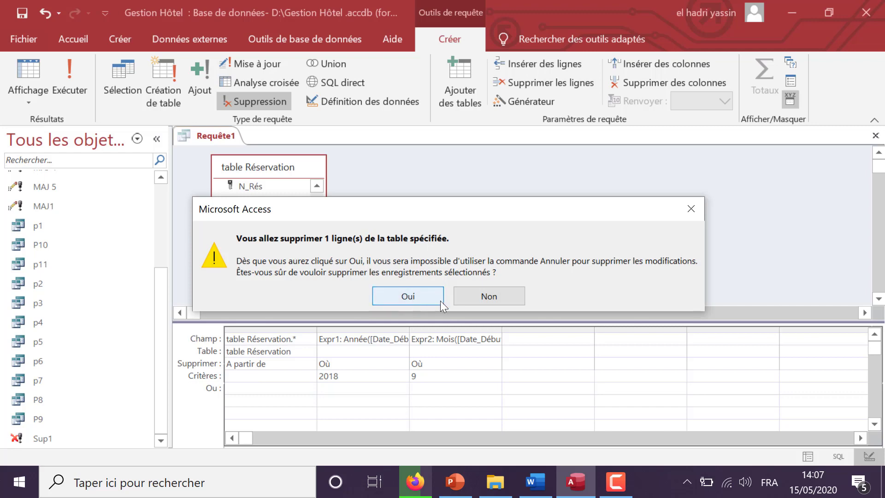
left_click(496, 298)
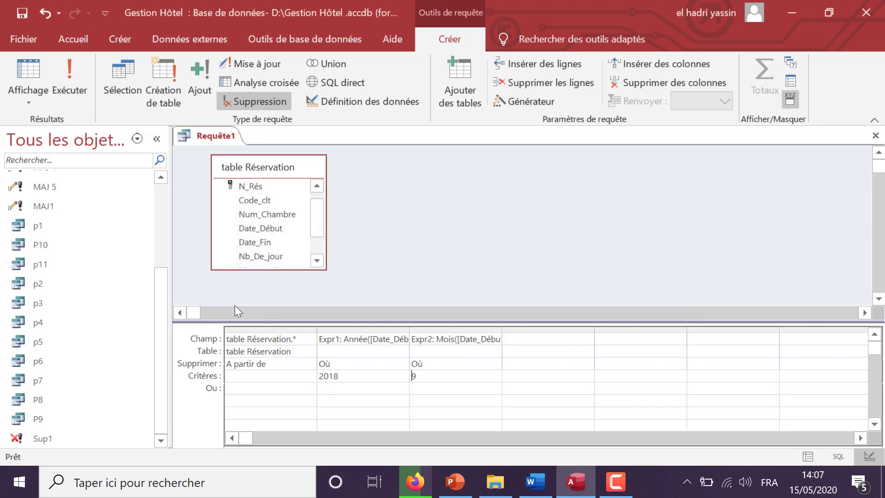
left_click_drag(161, 288, 156, 203)
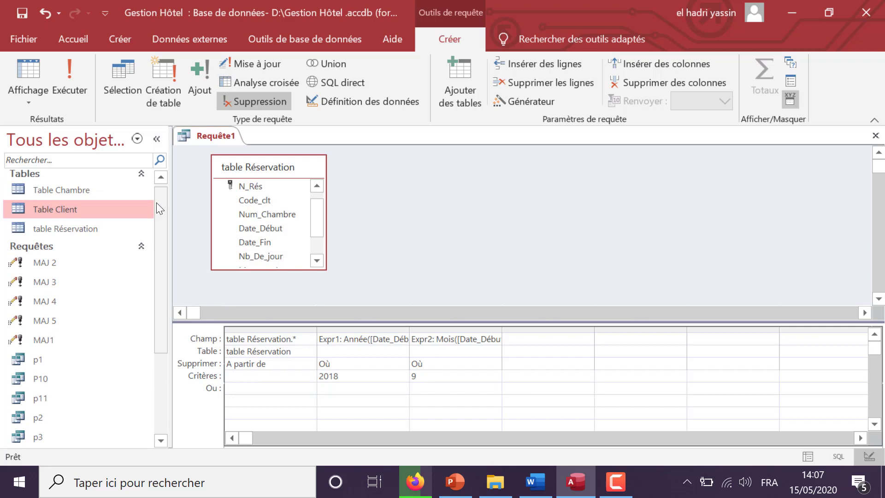
left_click(107, 229)
double_click(107, 229)
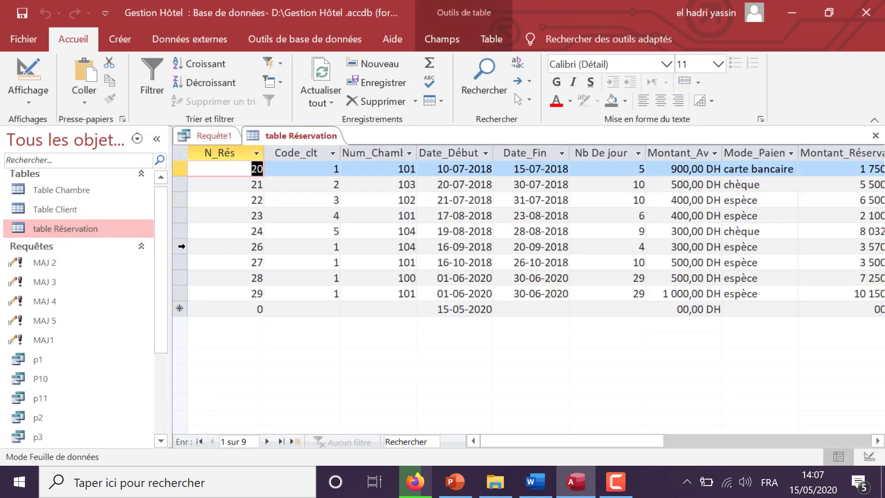
left_click(182, 247)
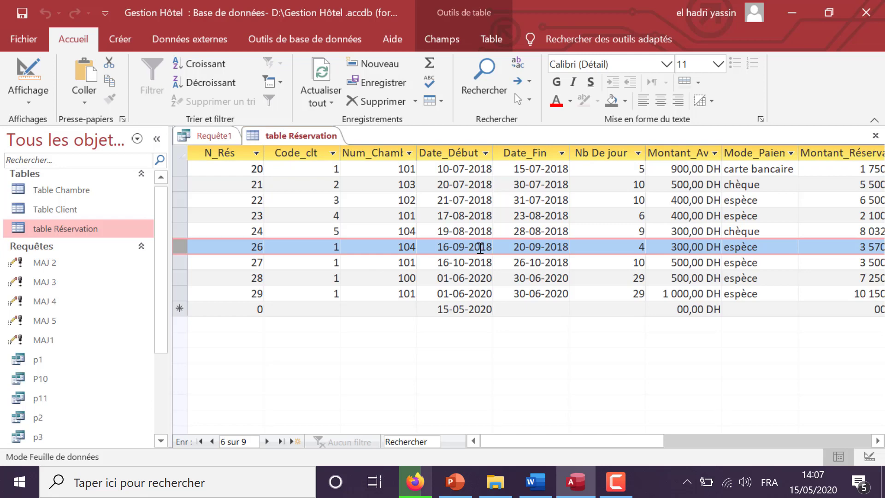
left_click(876, 136)
left_click(875, 135)
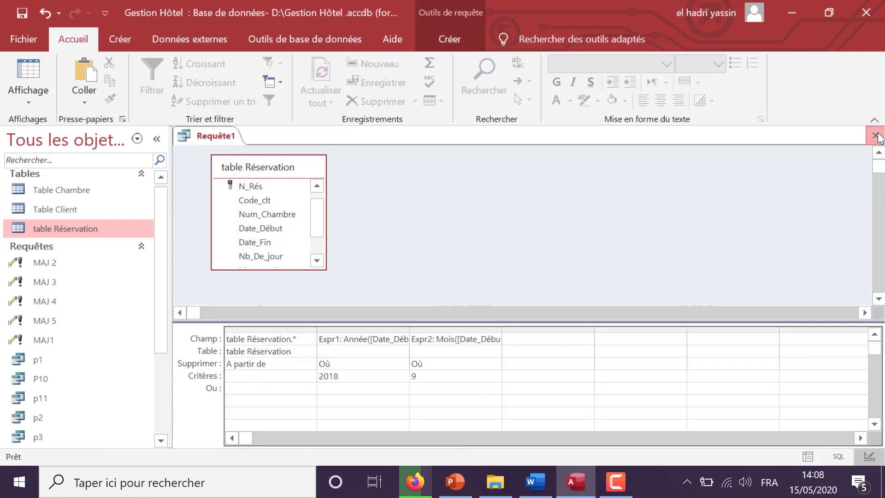
Save the September 2018 delete query as Sup2
left_click(363, 280)
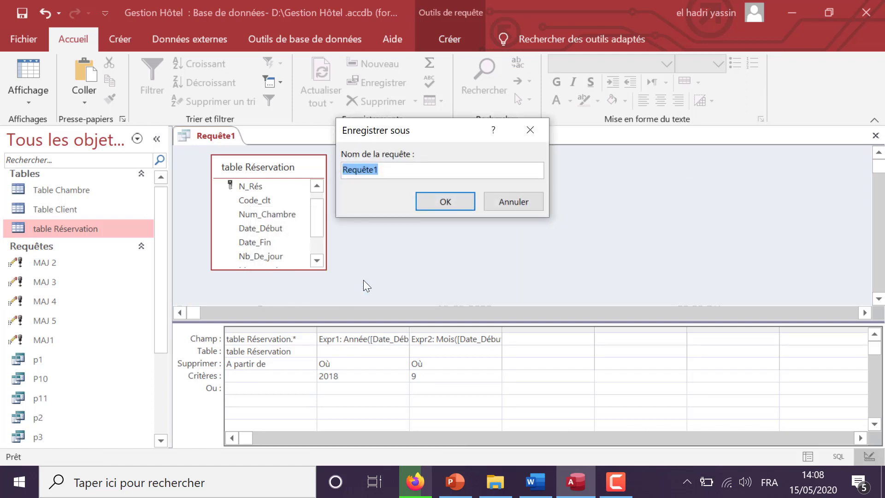
type("Supp")
key("BackSpace")
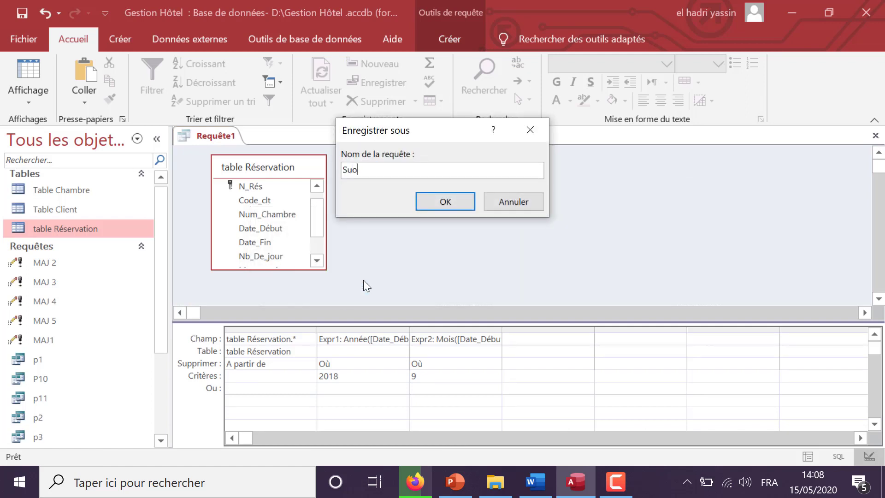
type("2")
key("Return")
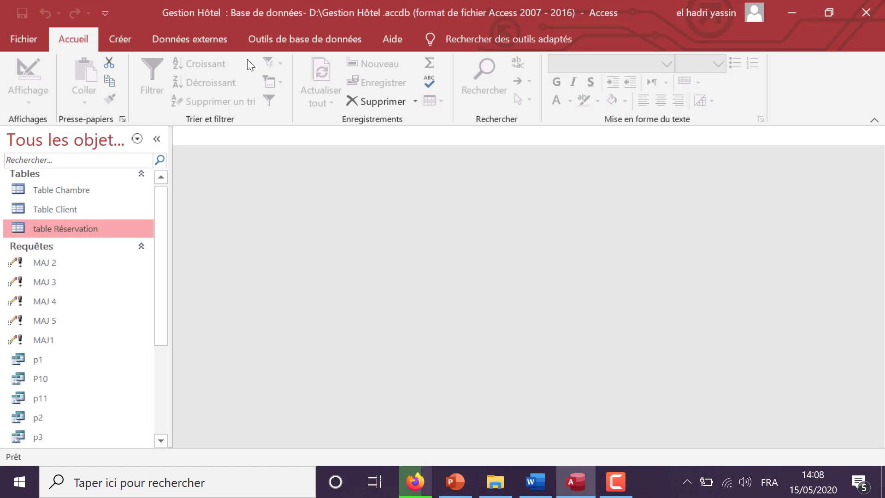
mouse_move(563, 493)
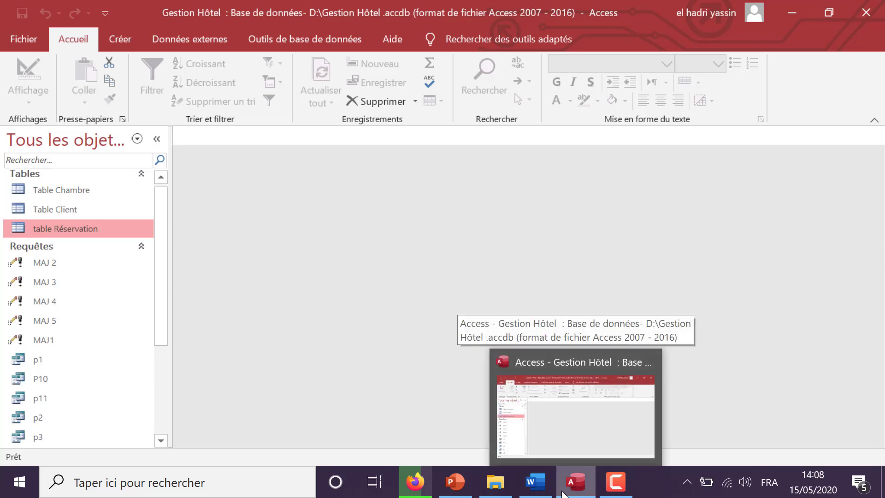
left_click(535, 482)
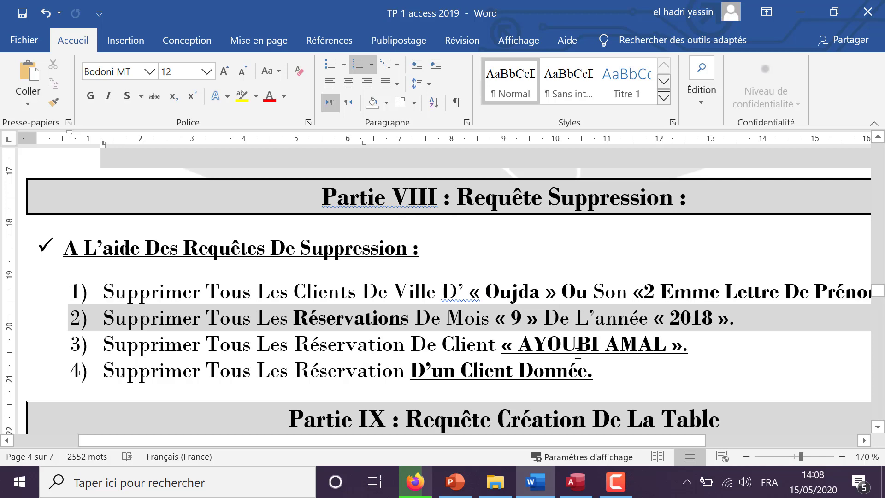
left_click(582, 485)
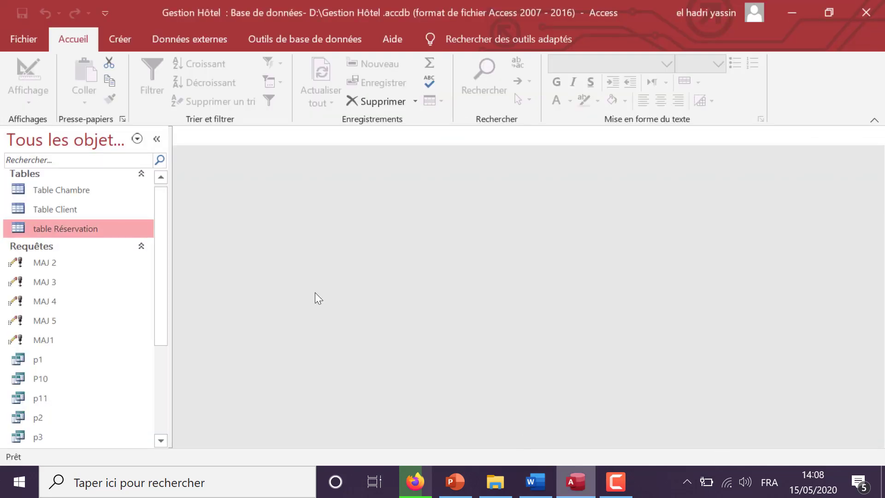
Create a new query design with table Réservation and Table Client
left_click(121, 40)
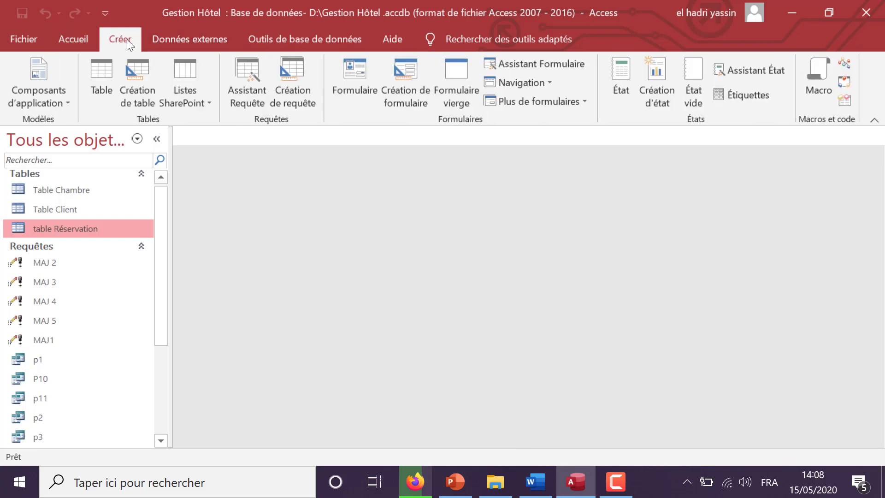
left_click(292, 70)
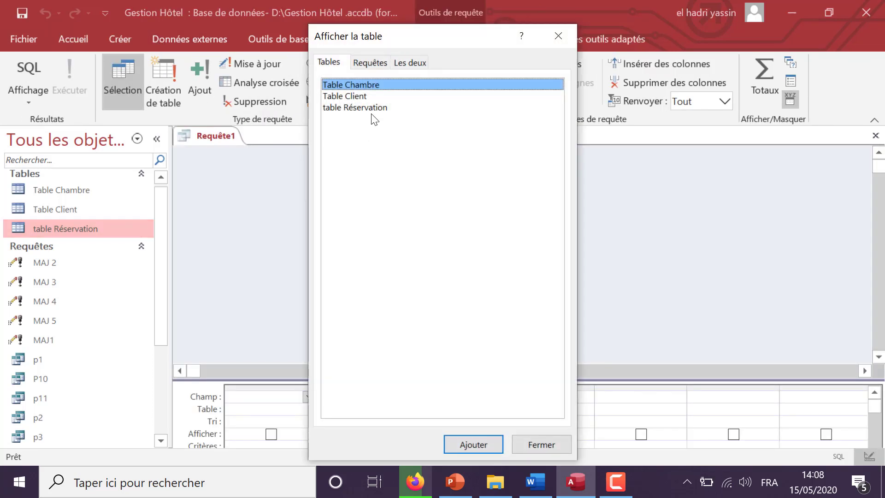
double_click(373, 108)
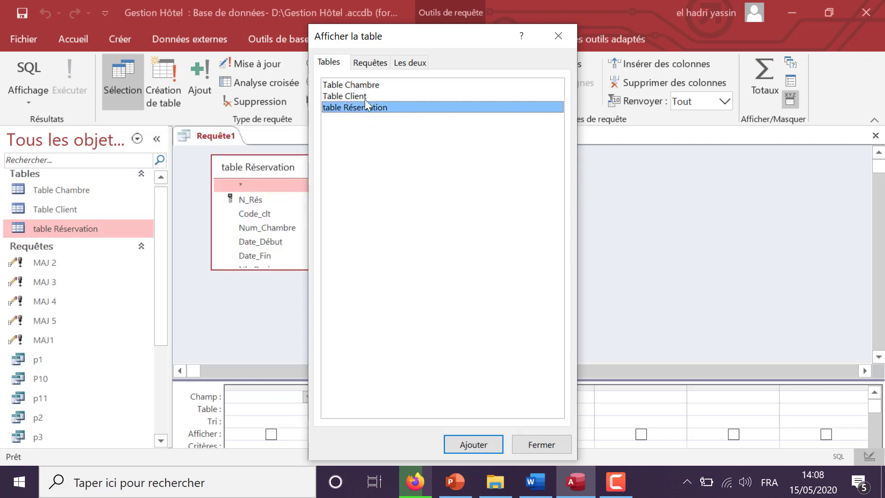
left_click(364, 96)
left_click(560, 36)
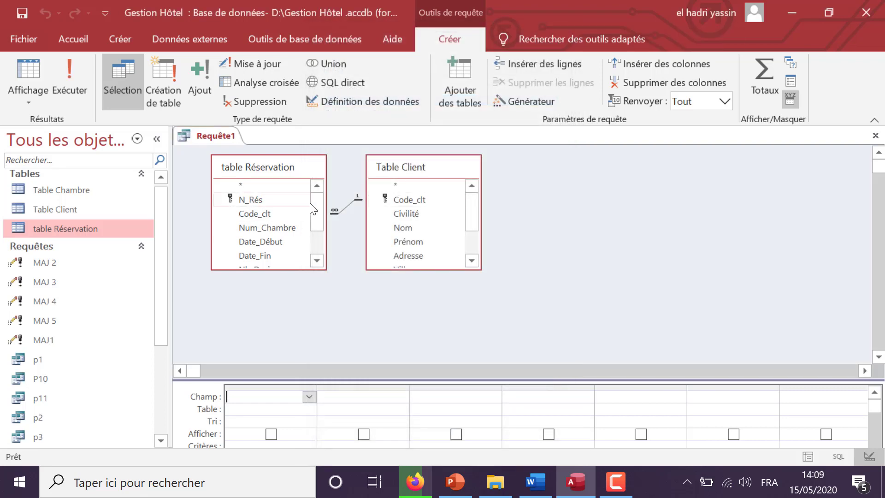
Add Réservation.*, Nom and Prénom to the grid and make it a delete query
left_click_drag(275, 377, 275, 317)
double_click(265, 187)
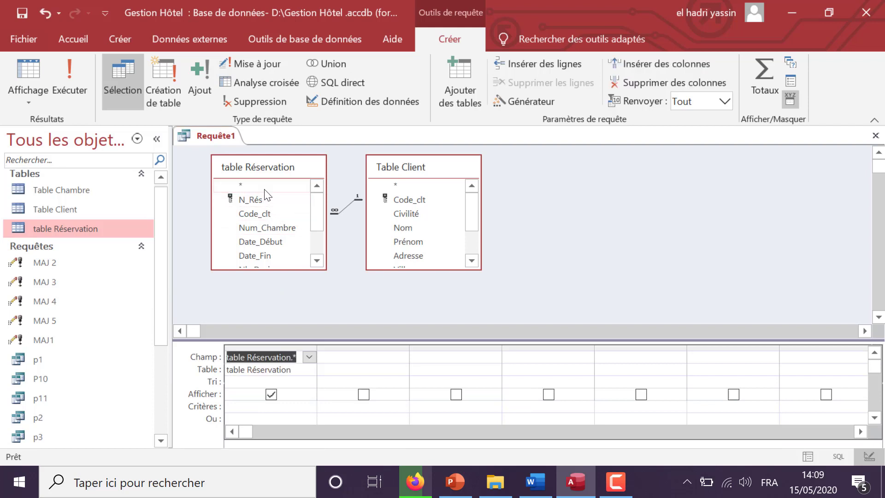
double_click(406, 227)
double_click(406, 242)
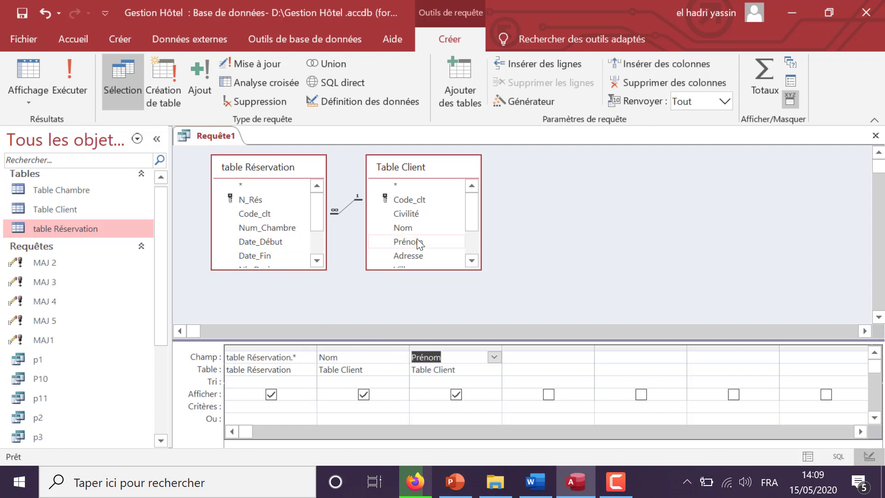
left_click(346, 408)
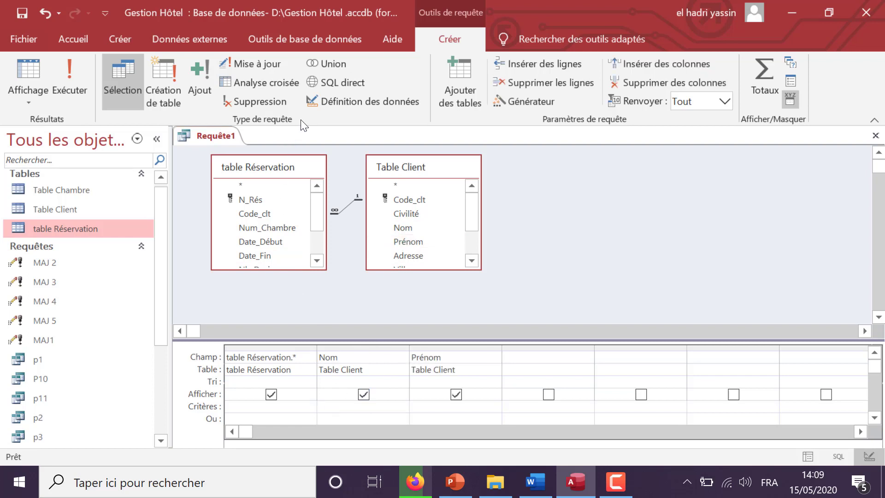
left_click(243, 104)
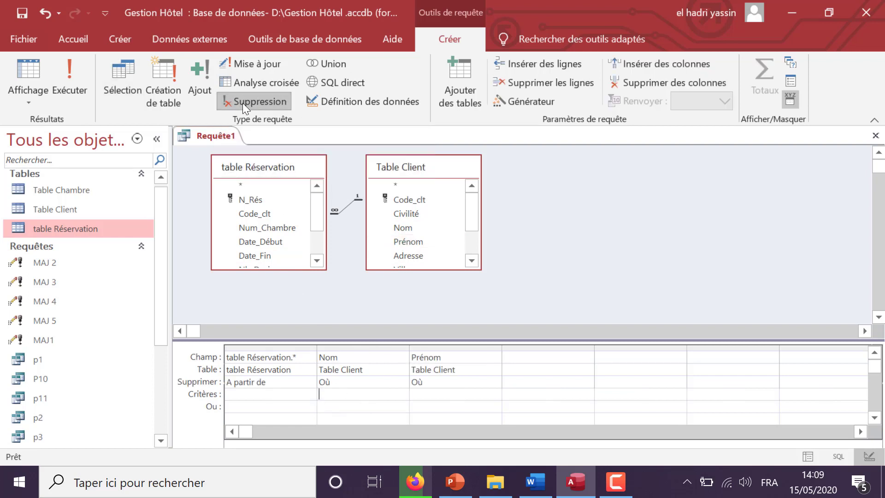
Enter the client's last and first names as criteria and run the delete query
left_click_drag(330, 339, 330, 322)
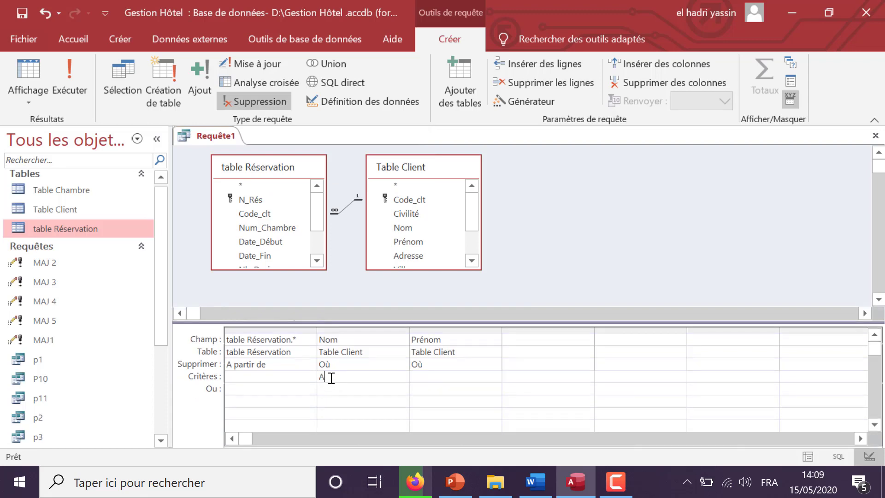
key("Tab")
key("Tab")
left_click(77, 70)
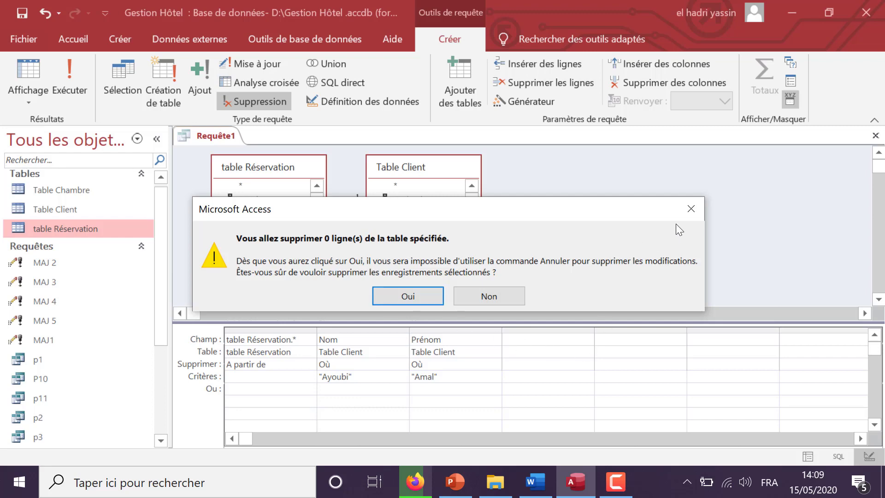
Cancel the deletion, then check client 6 in Table Client and the Réservation records
left_click(690, 209)
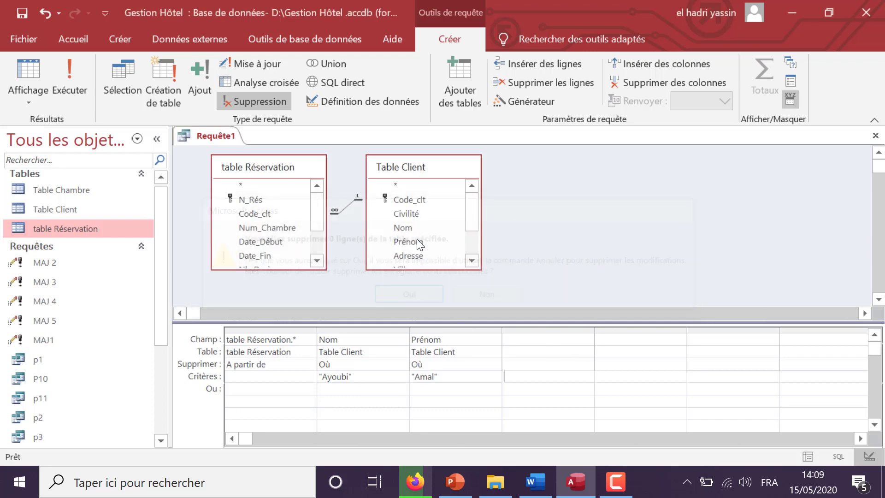
double_click(104, 212)
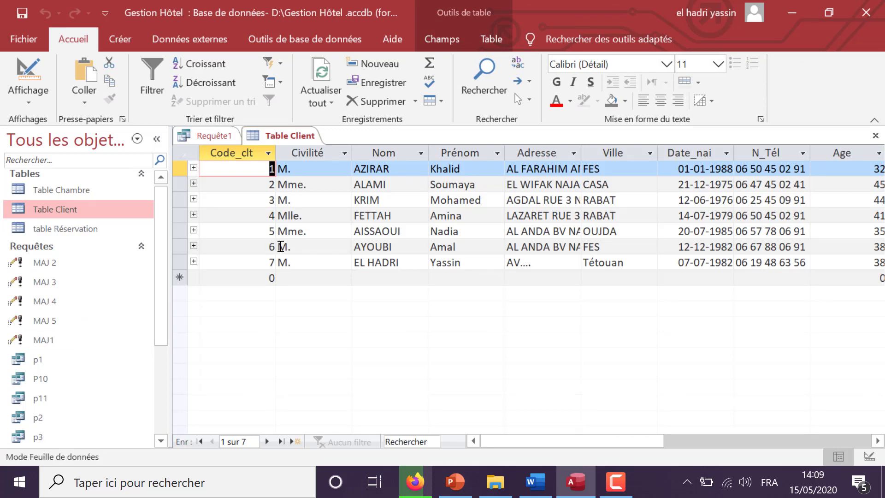
left_click(270, 247)
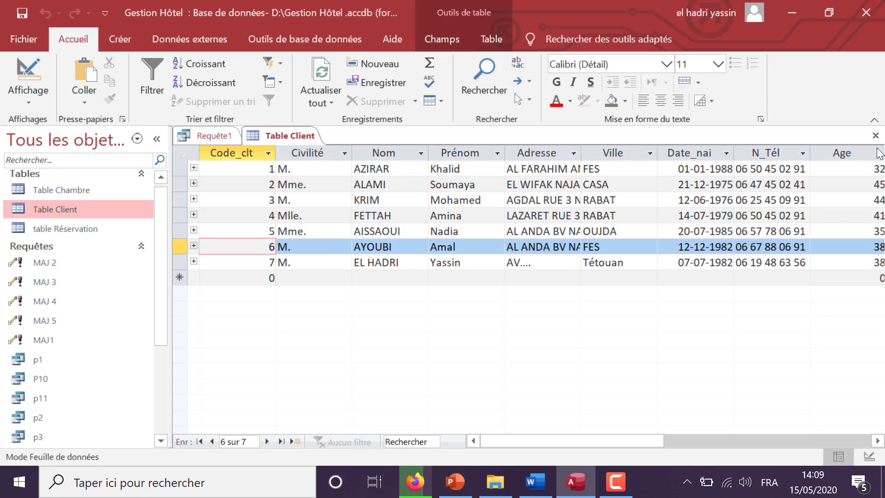
left_click(876, 135)
left_click(73, 229)
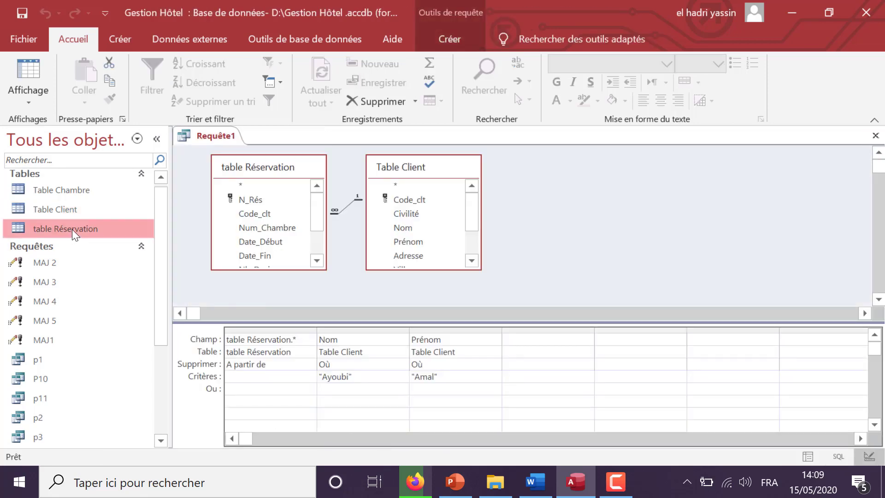
double_click(74, 233)
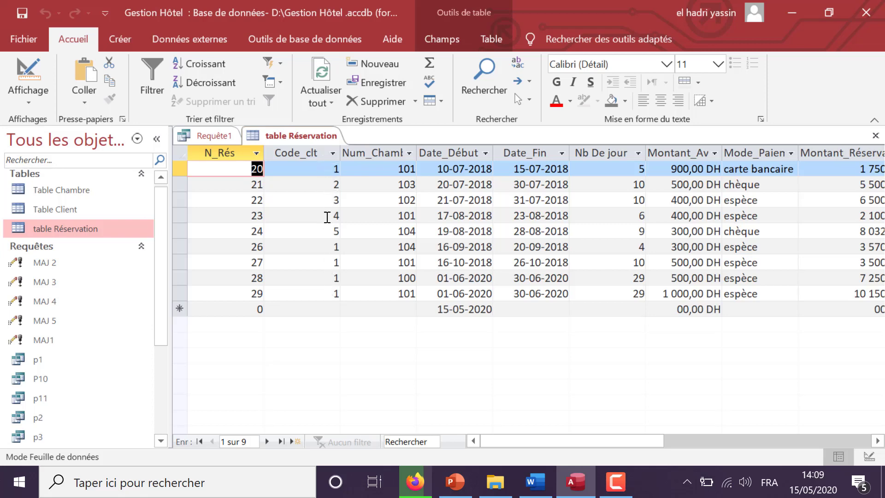
left_click(876, 135)
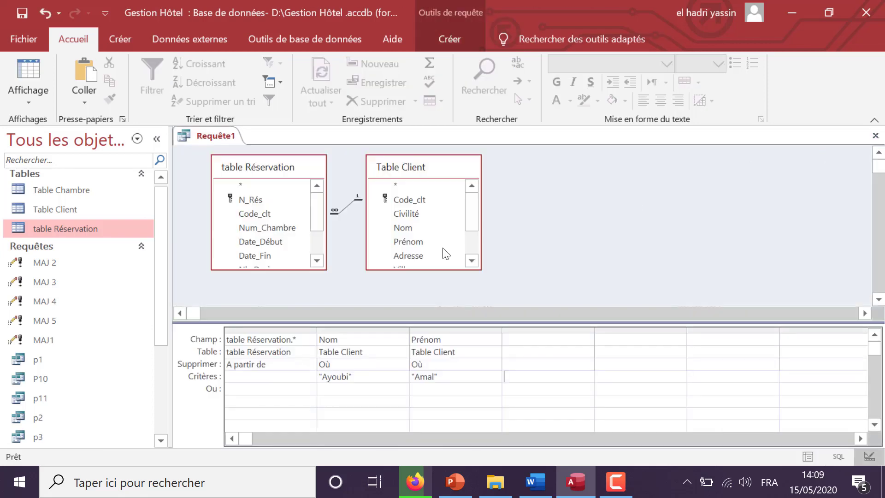
Run the delete query again and decline the deletion
left_click(437, 40)
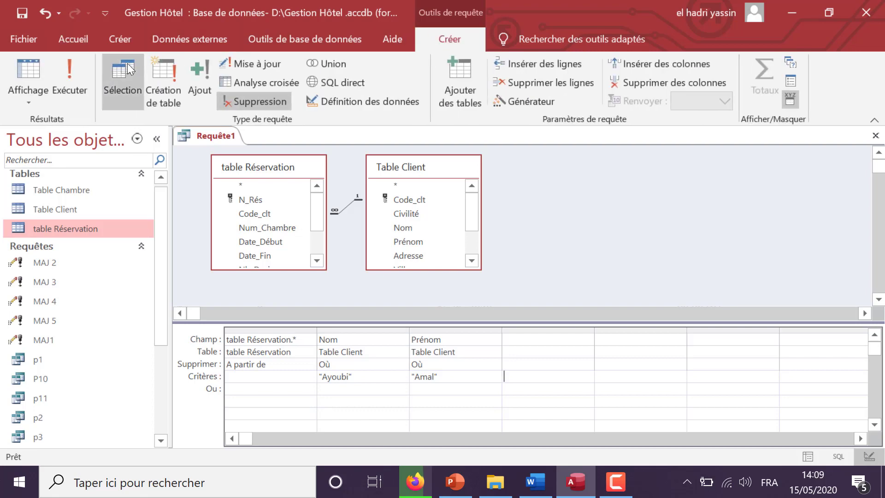
left_click(78, 74)
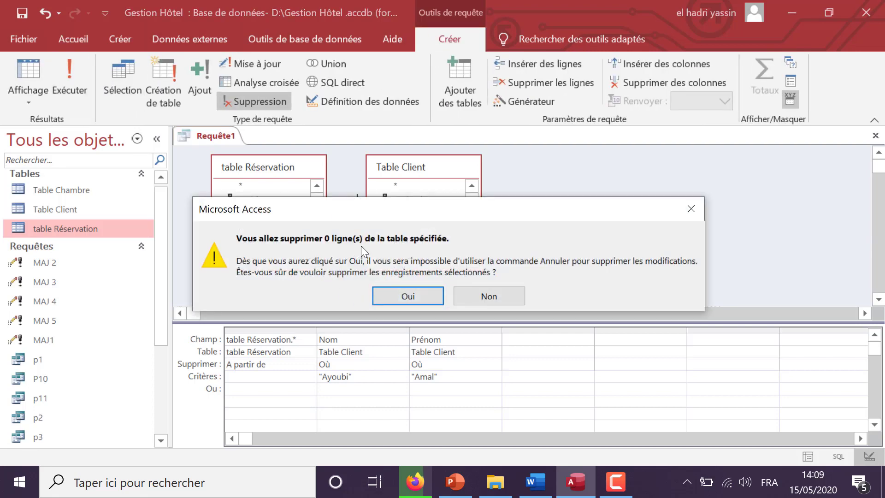
left_click(504, 298)
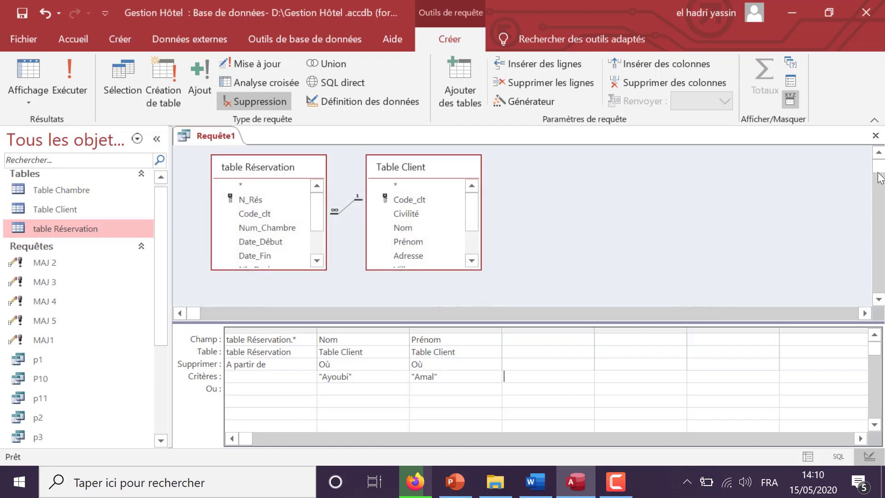
Close the query, saving it under the name 'Suppr'
left_click(876, 135)
left_click(385, 285)
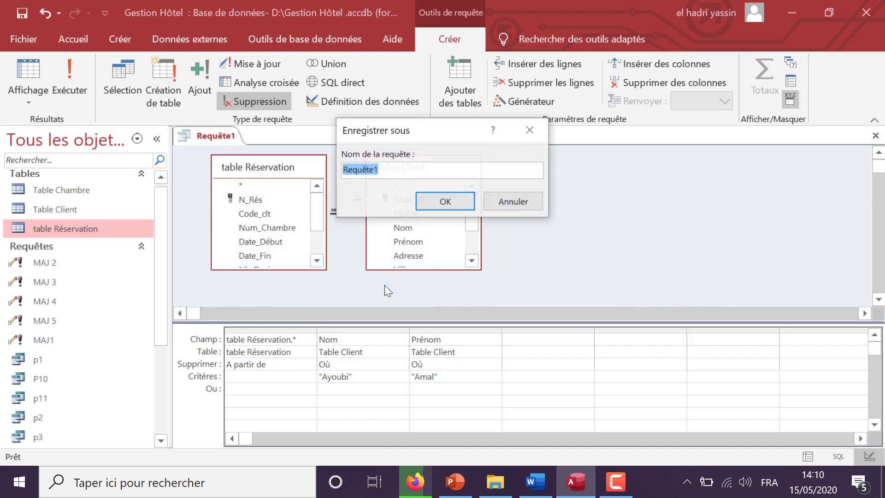
type("Suppr")
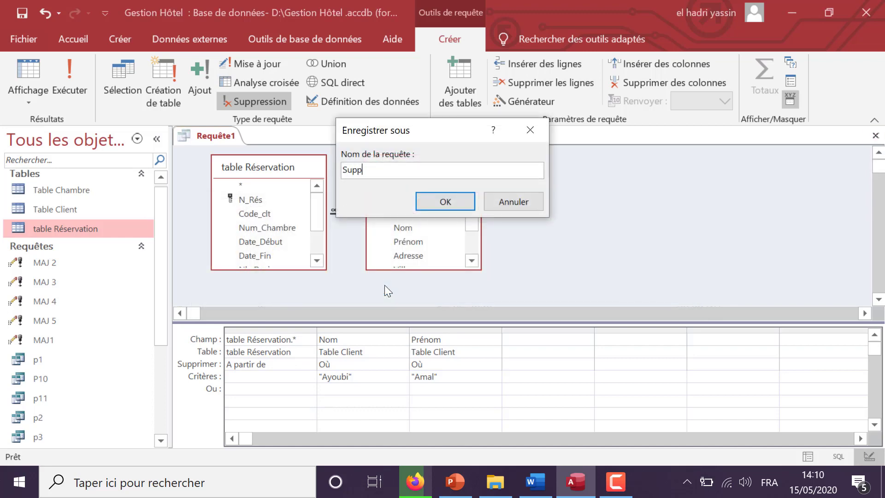
key("Return")
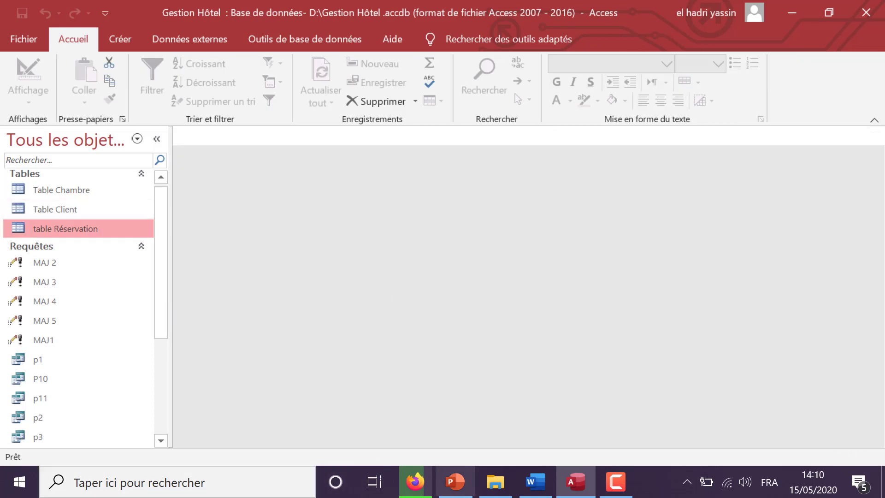
left_click(536, 482)
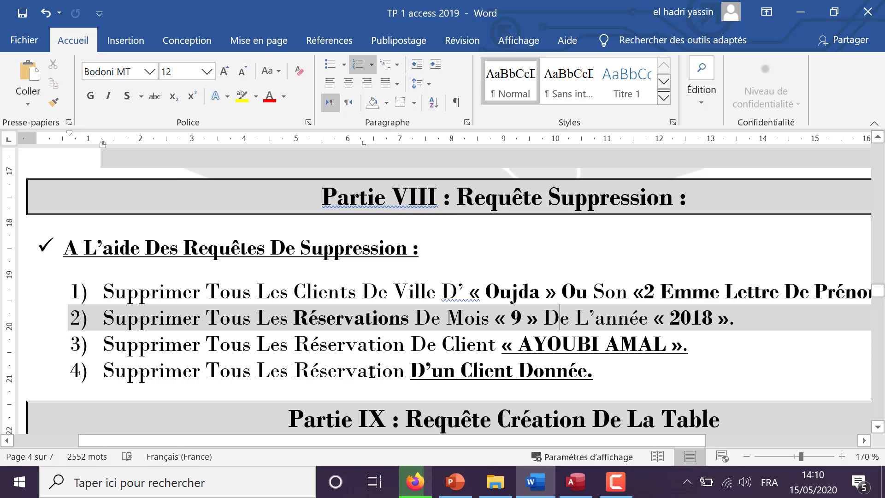
left_click(576, 481)
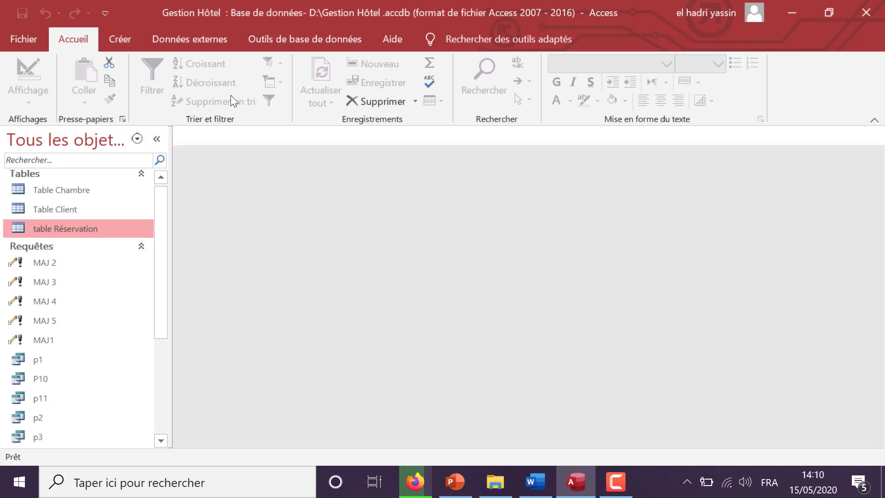
Create a new query design with table Réservation and Table Client
left_click(125, 39)
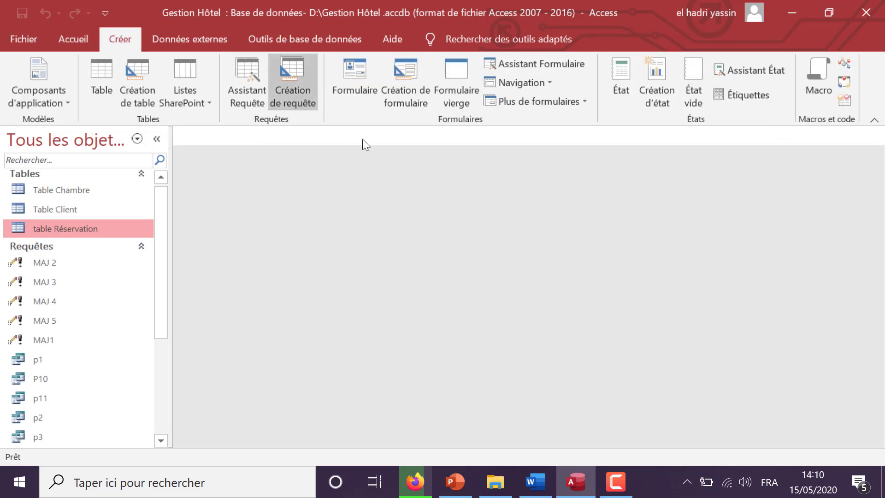
left_click(290, 93)
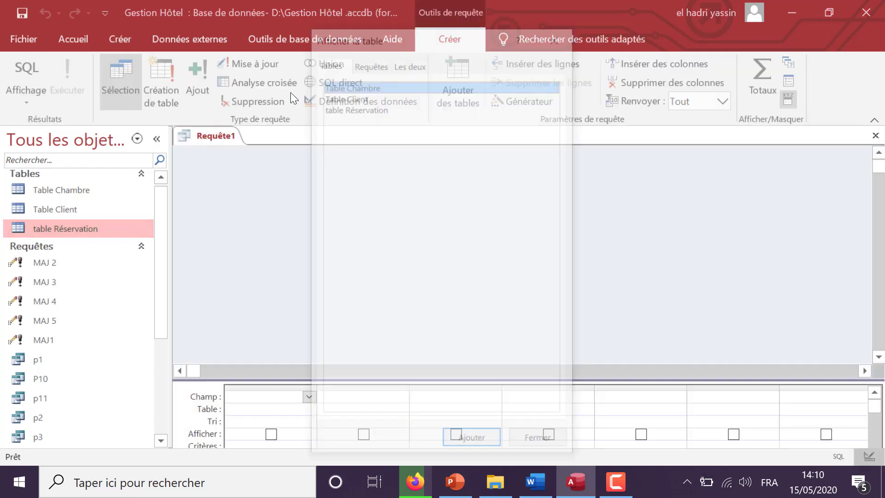
double_click(381, 107)
double_click(375, 96)
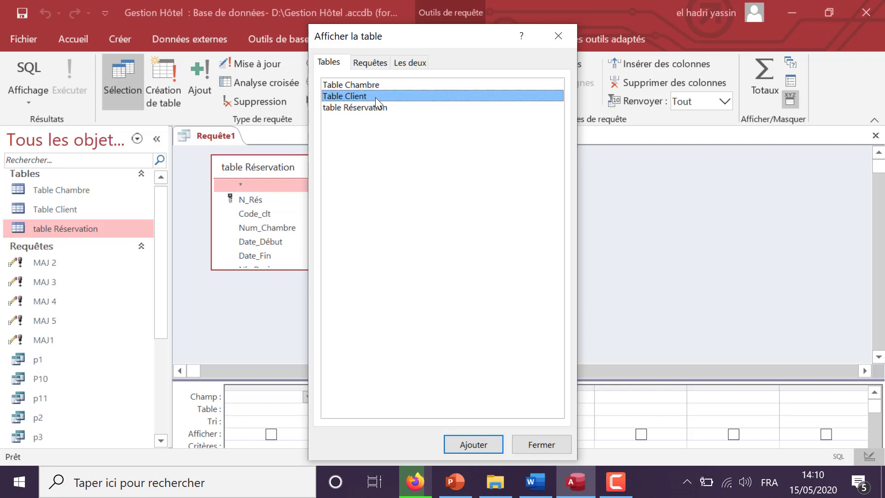
left_click(557, 36)
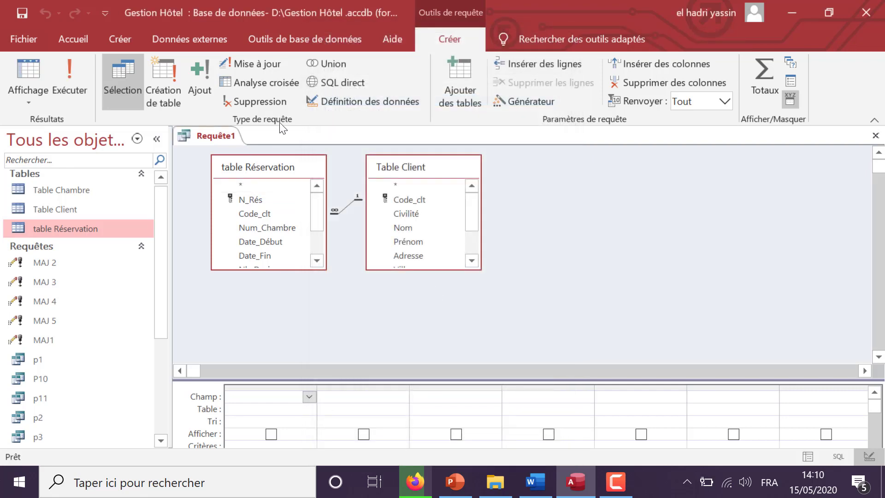
Make it a delete query with Réservation.* in the grid
left_click(250, 104)
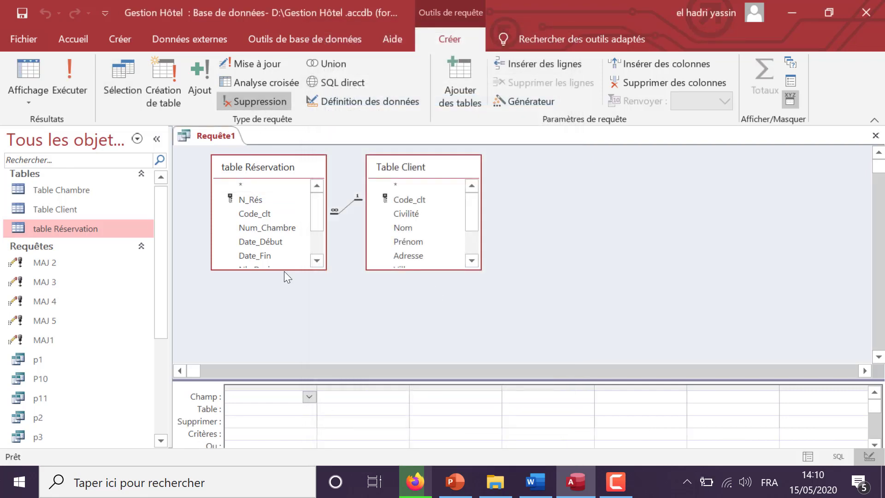
left_click_drag(282, 380, 286, 320)
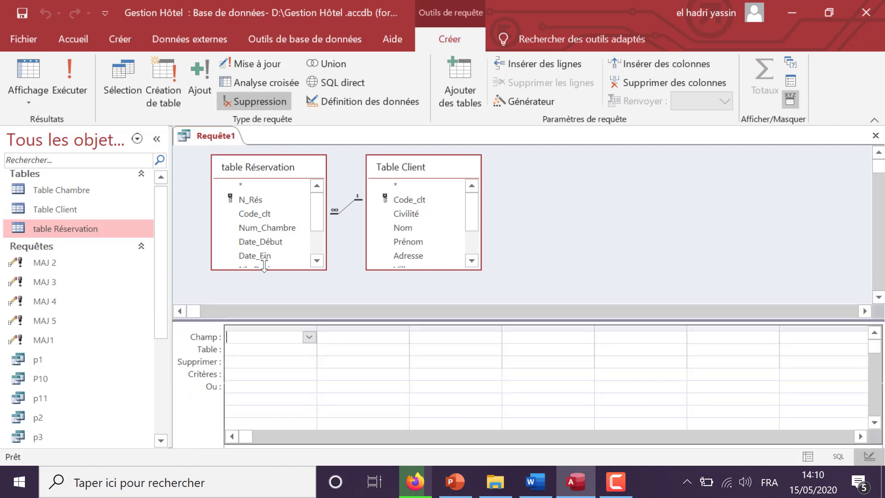
double_click(249, 186)
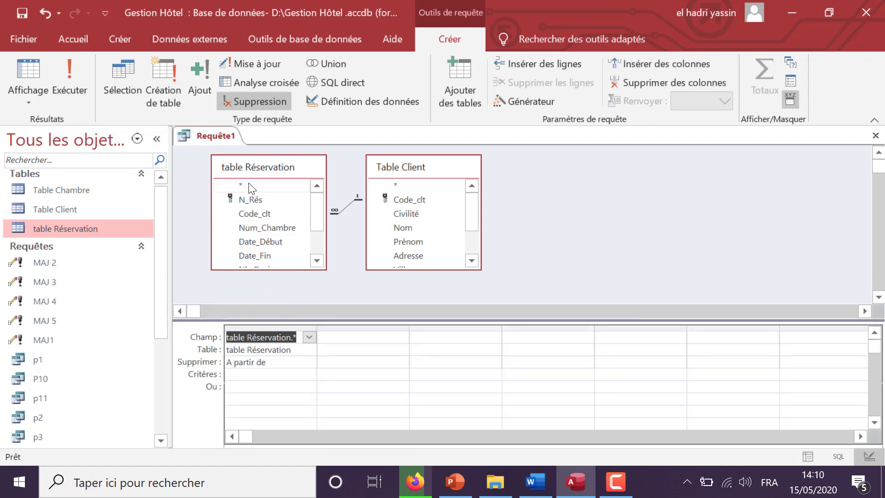
Add column Nom client: [Nom]+" "+[Prénom] with criterion [donner le nom de client]
double_click(431, 229)
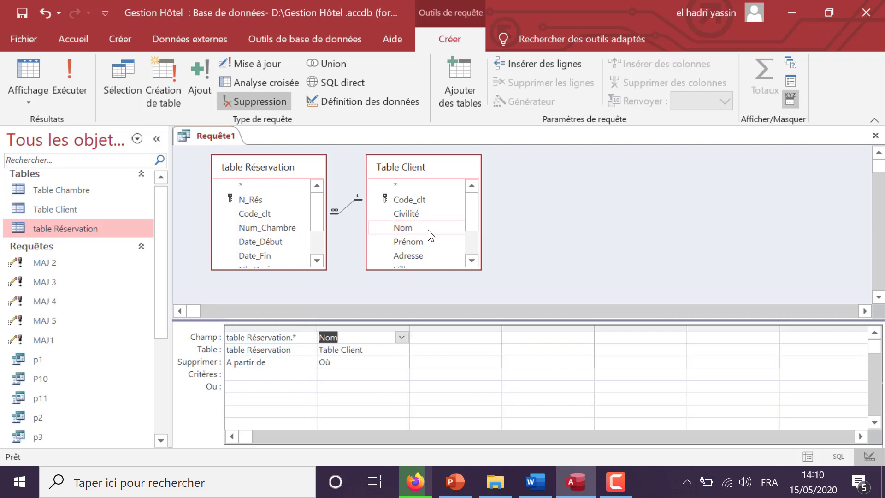
left_click(353, 337)
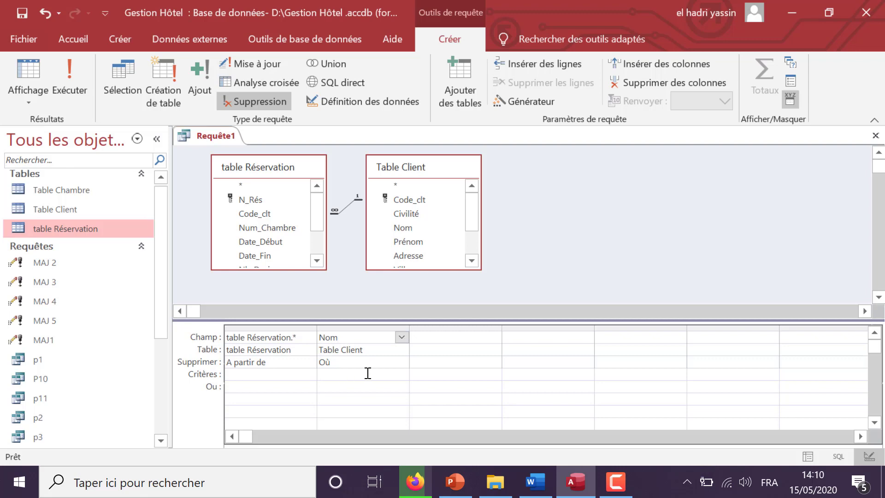
left_click(380, 328)
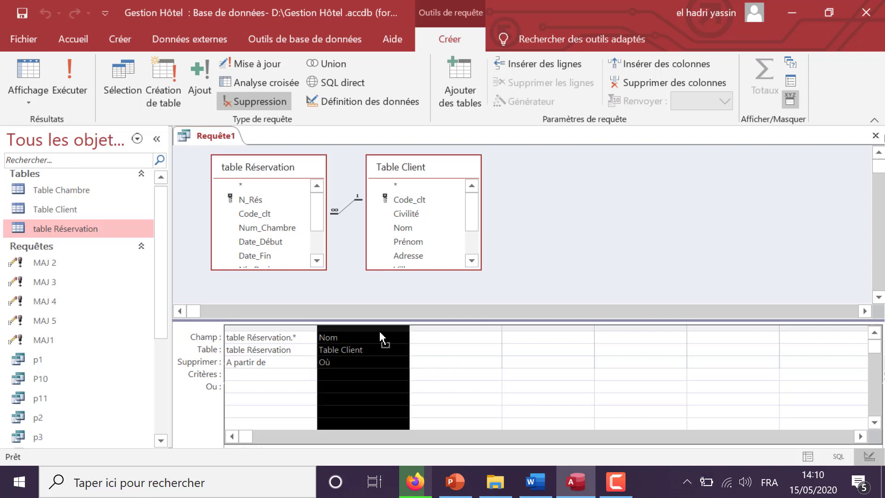
left_click(377, 336)
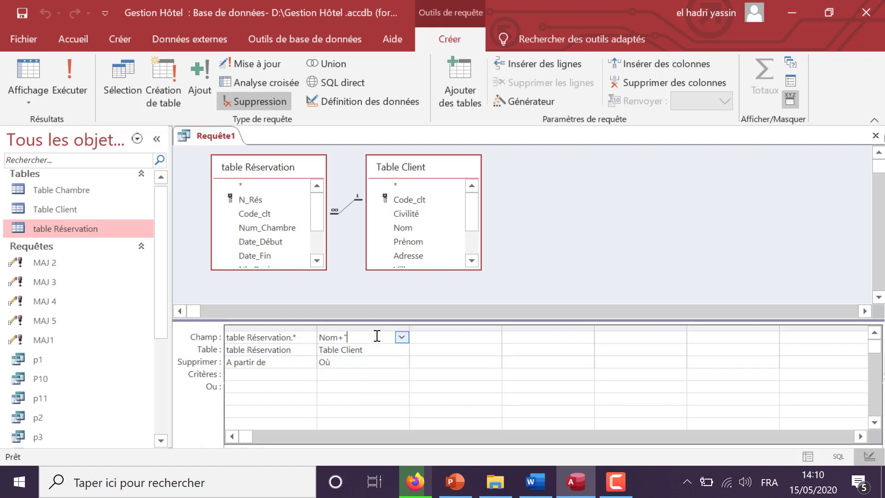
type("+\" \"+Prénom")
left_click(387, 374)
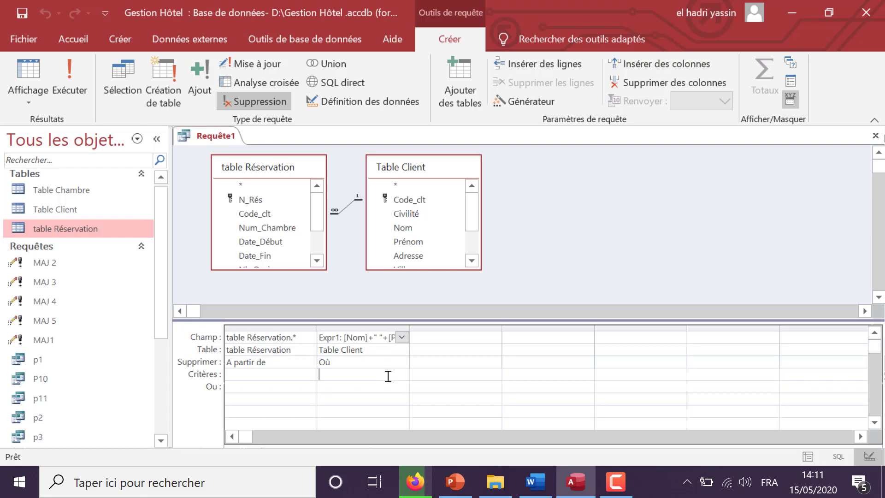
left_click_drag(343, 335, 303, 336)
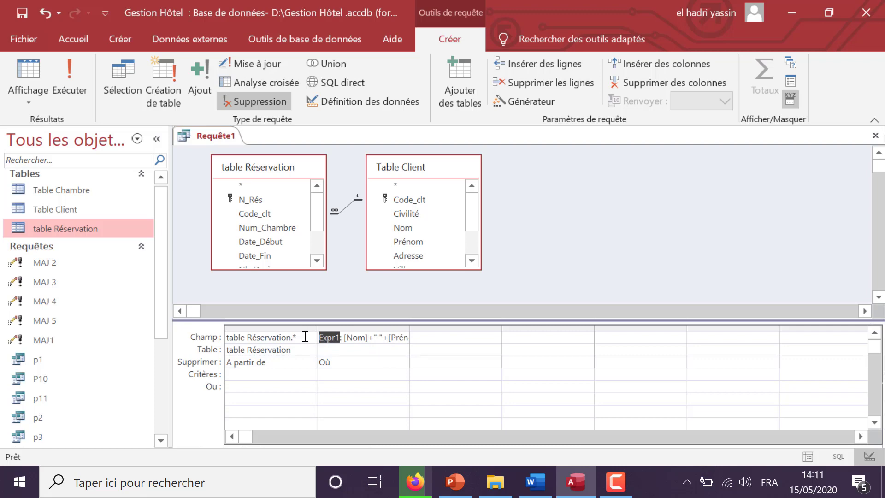
type("Nom client [Nom]+")
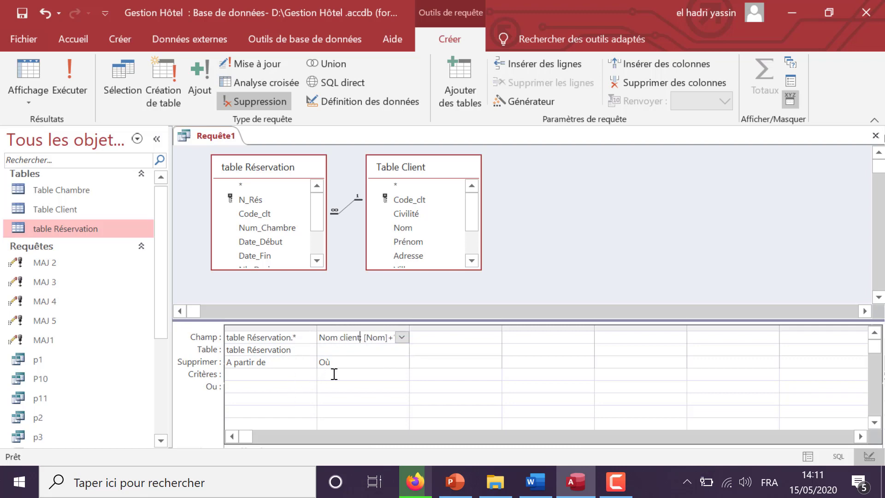
left_click(335, 374)
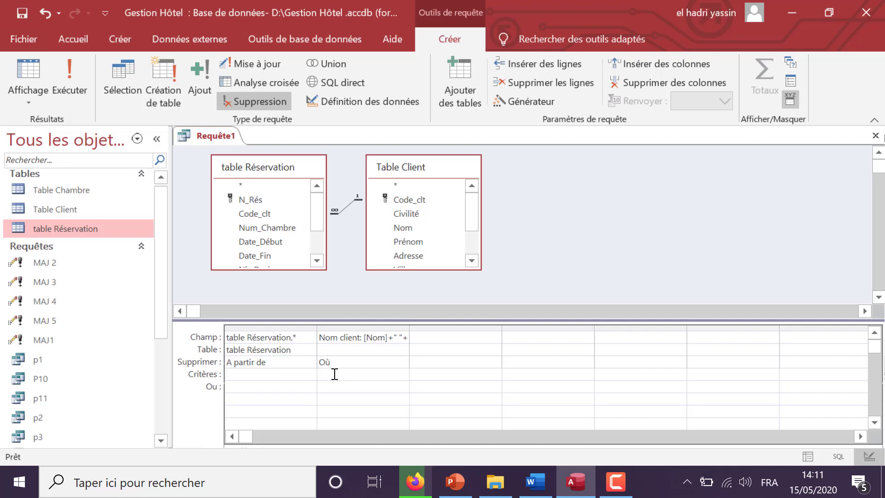
type("[donner le nom de client]")
left_click(54, 88)
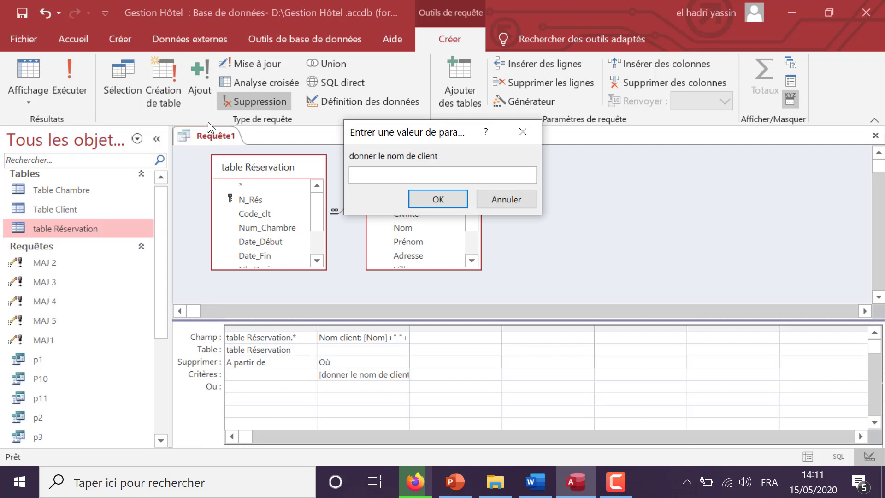
key("Return")
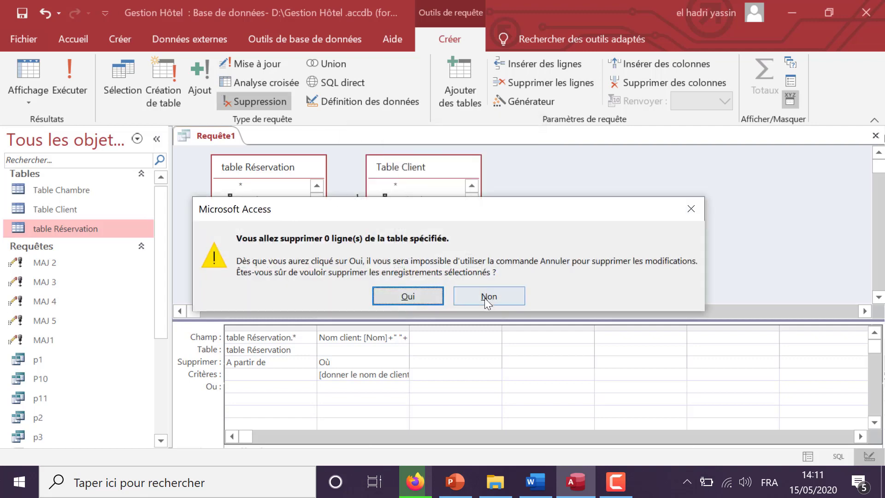
left_click(485, 298)
left_click(68, 87)
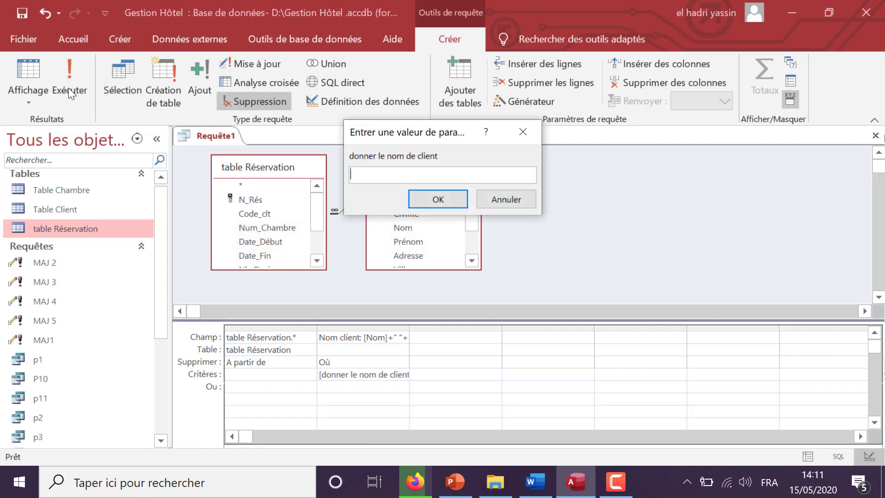
left_click(435, 193)
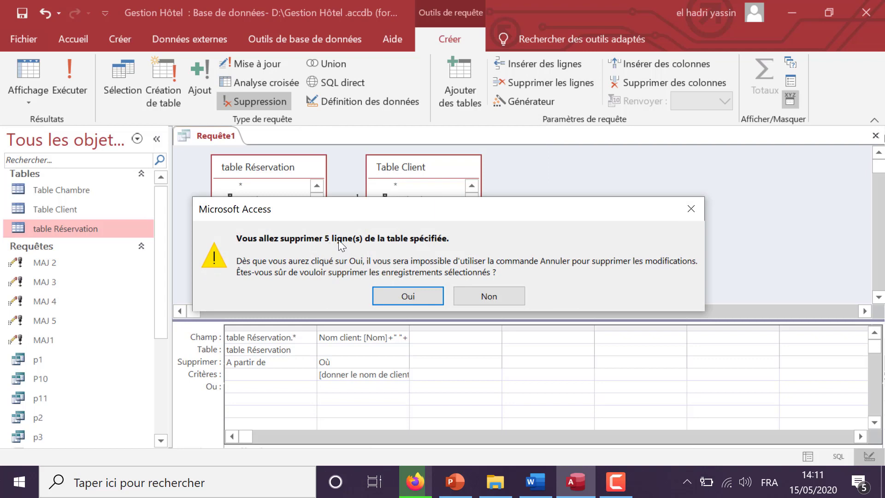
left_click(498, 298)
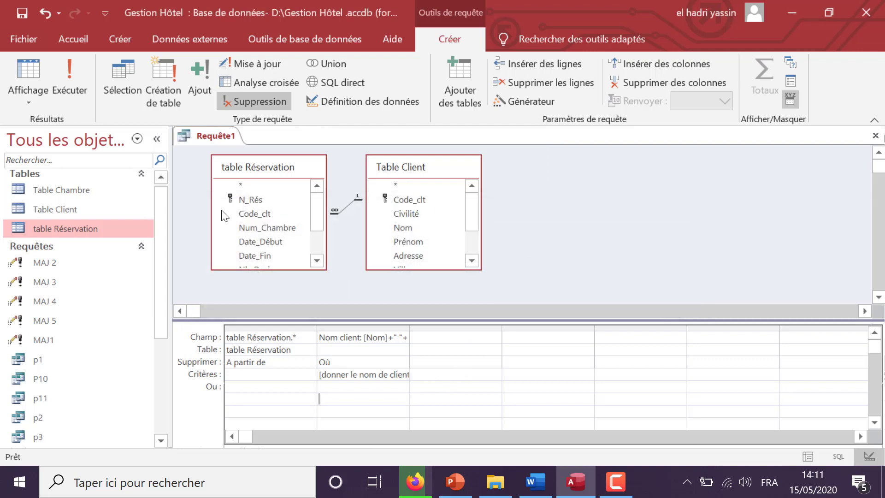
left_click(112, 210)
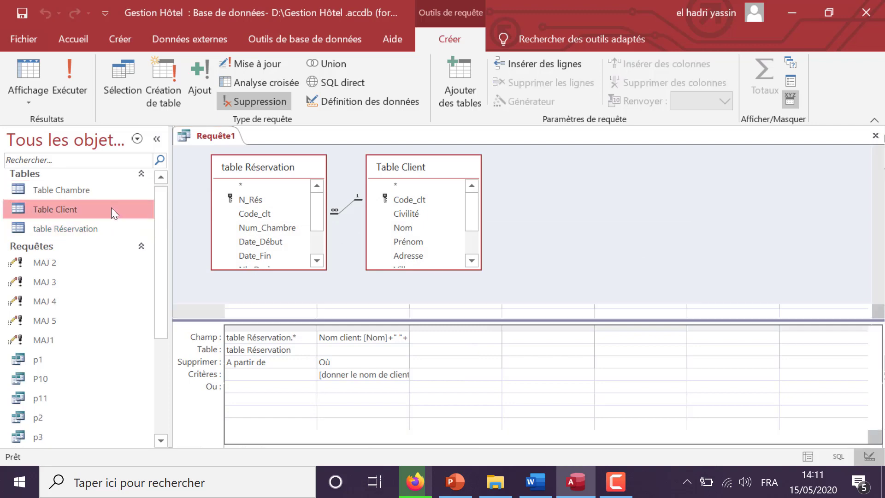
double_click(112, 207)
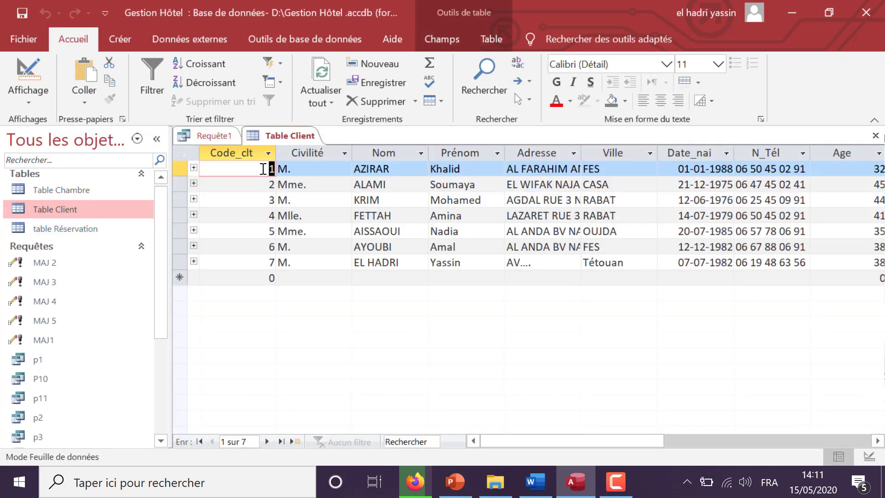
double_click(103, 231)
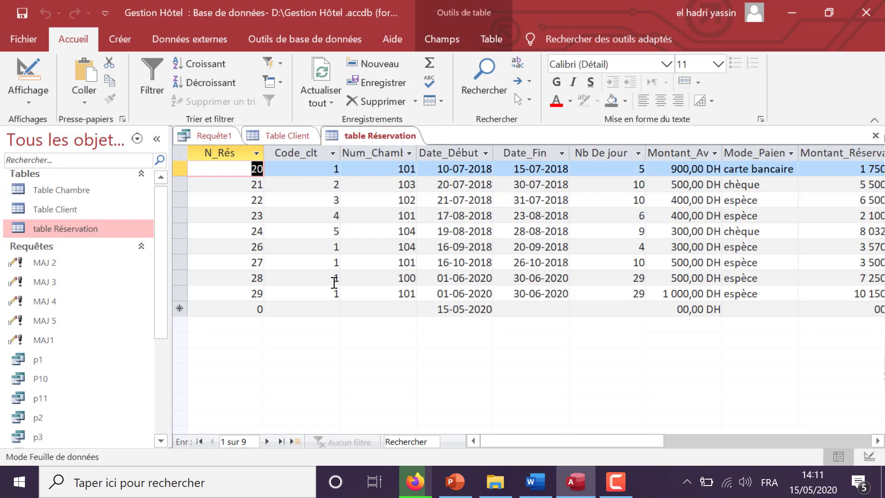
left_click(875, 136)
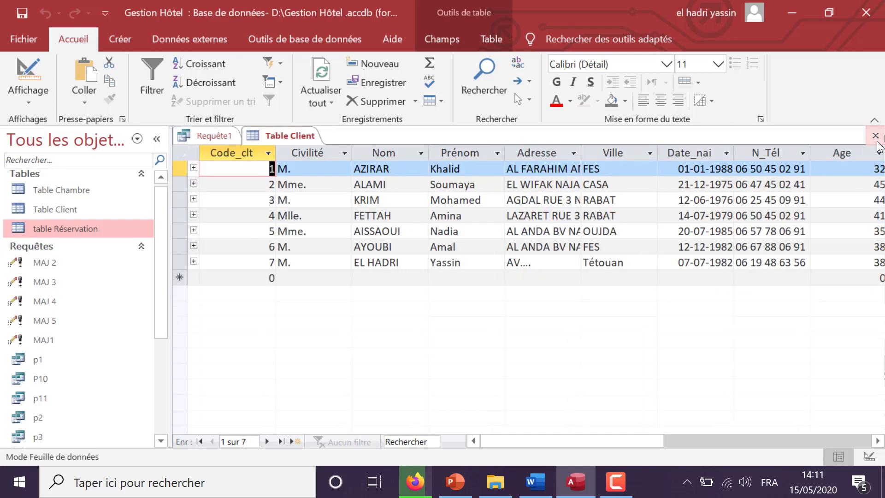
left_click(876, 137)
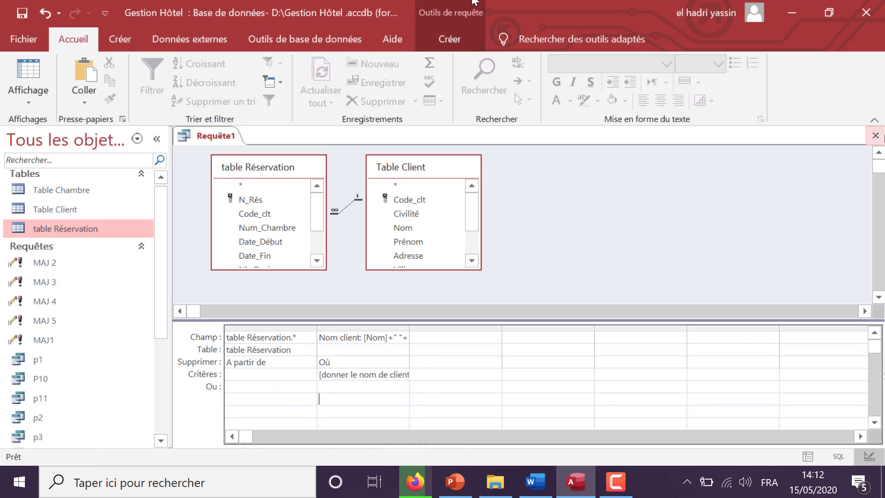
Save the query as supp4 after declining to overwrite the existing supp3
left_click(875, 135)
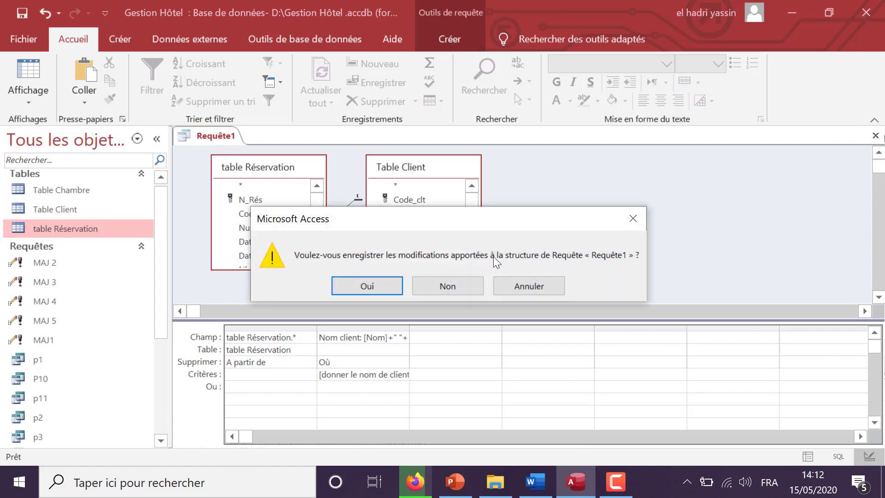
left_click(367, 287)
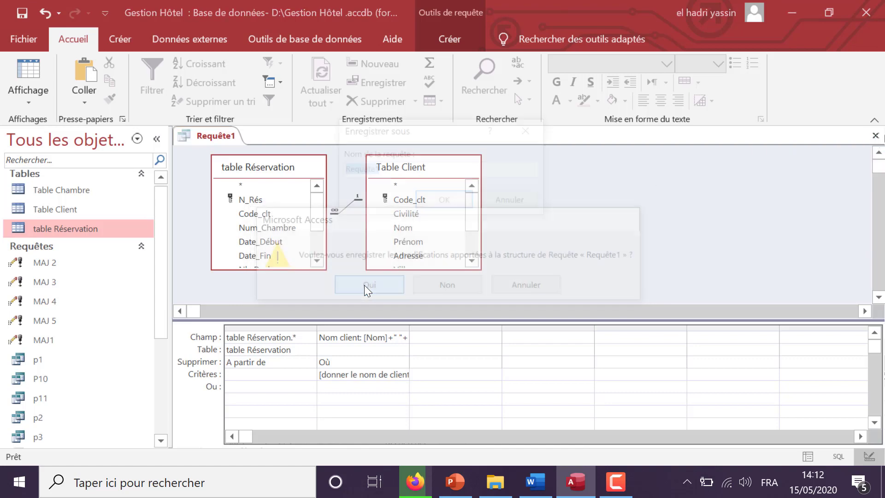
type("supp3")
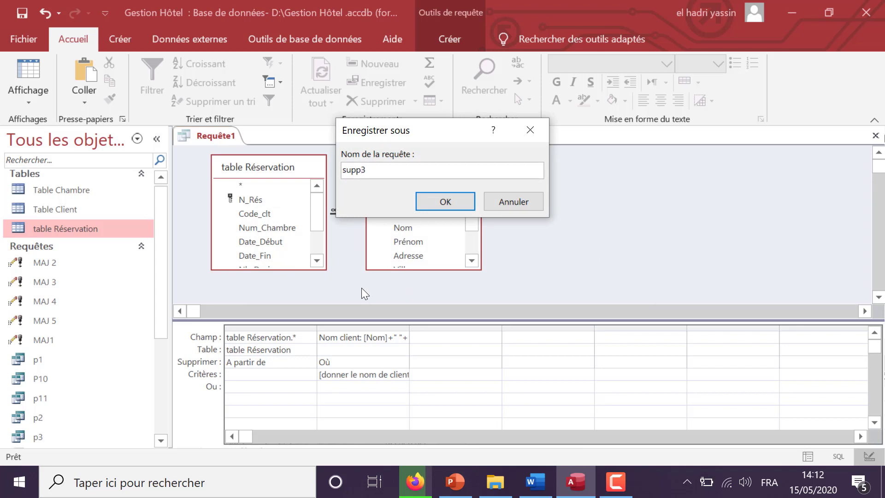
key("Return")
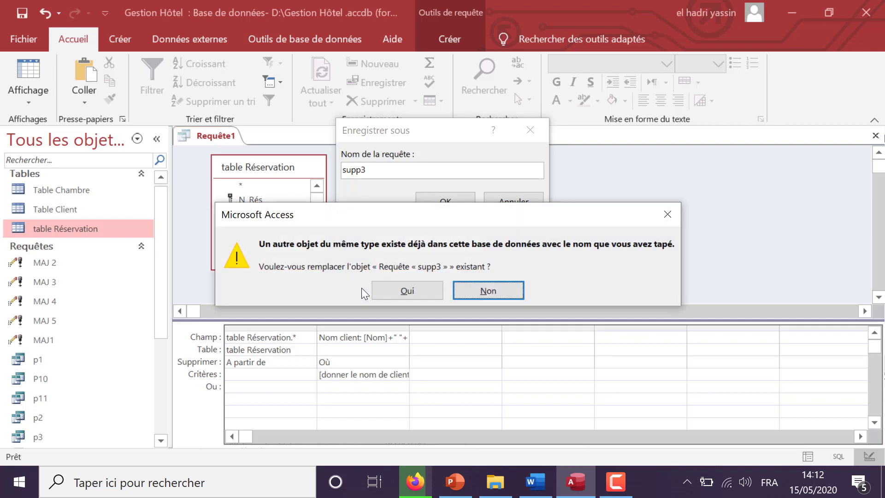
left_click(677, 214)
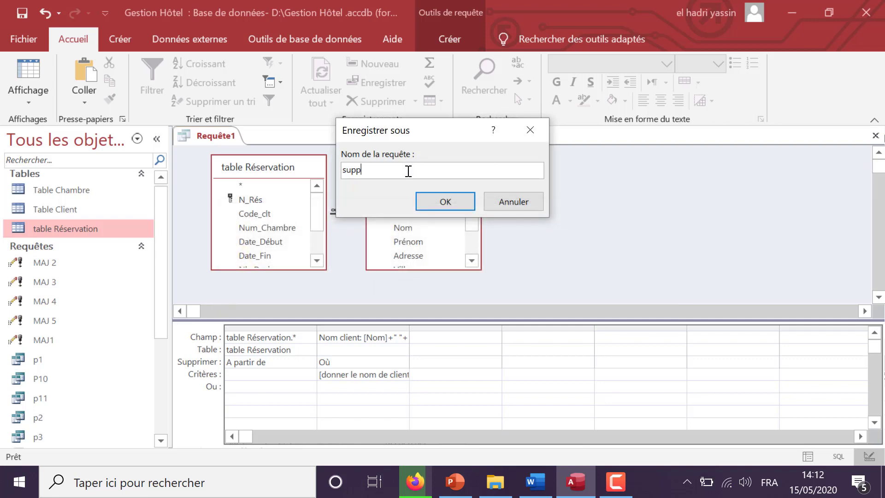
type("4")
left_click(431, 200)
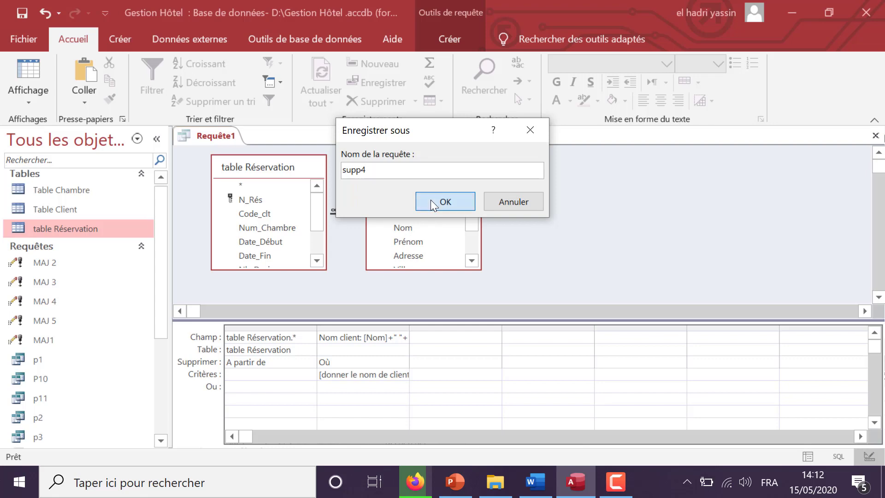